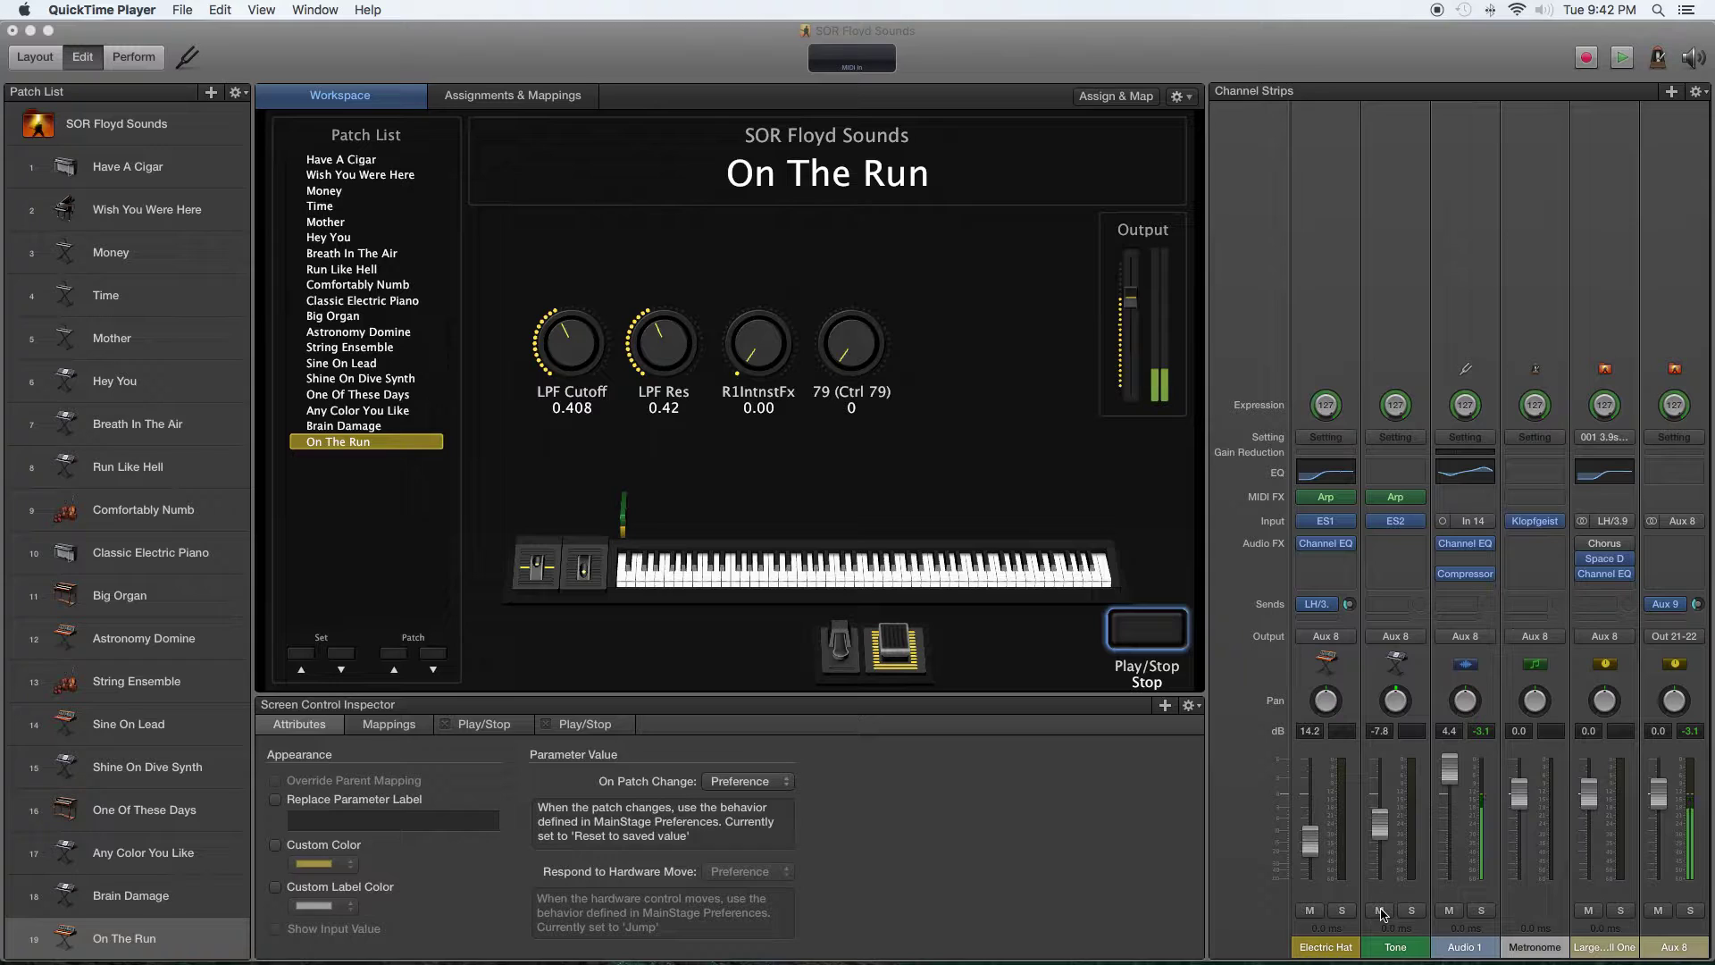
Mute the Tone channel strip and view the Electric Hat strip's ES1 synthesizer settings, closing the ES1 window when done
left_click(1380, 910)
left_click(1380, 911)
left_click(1327, 522)
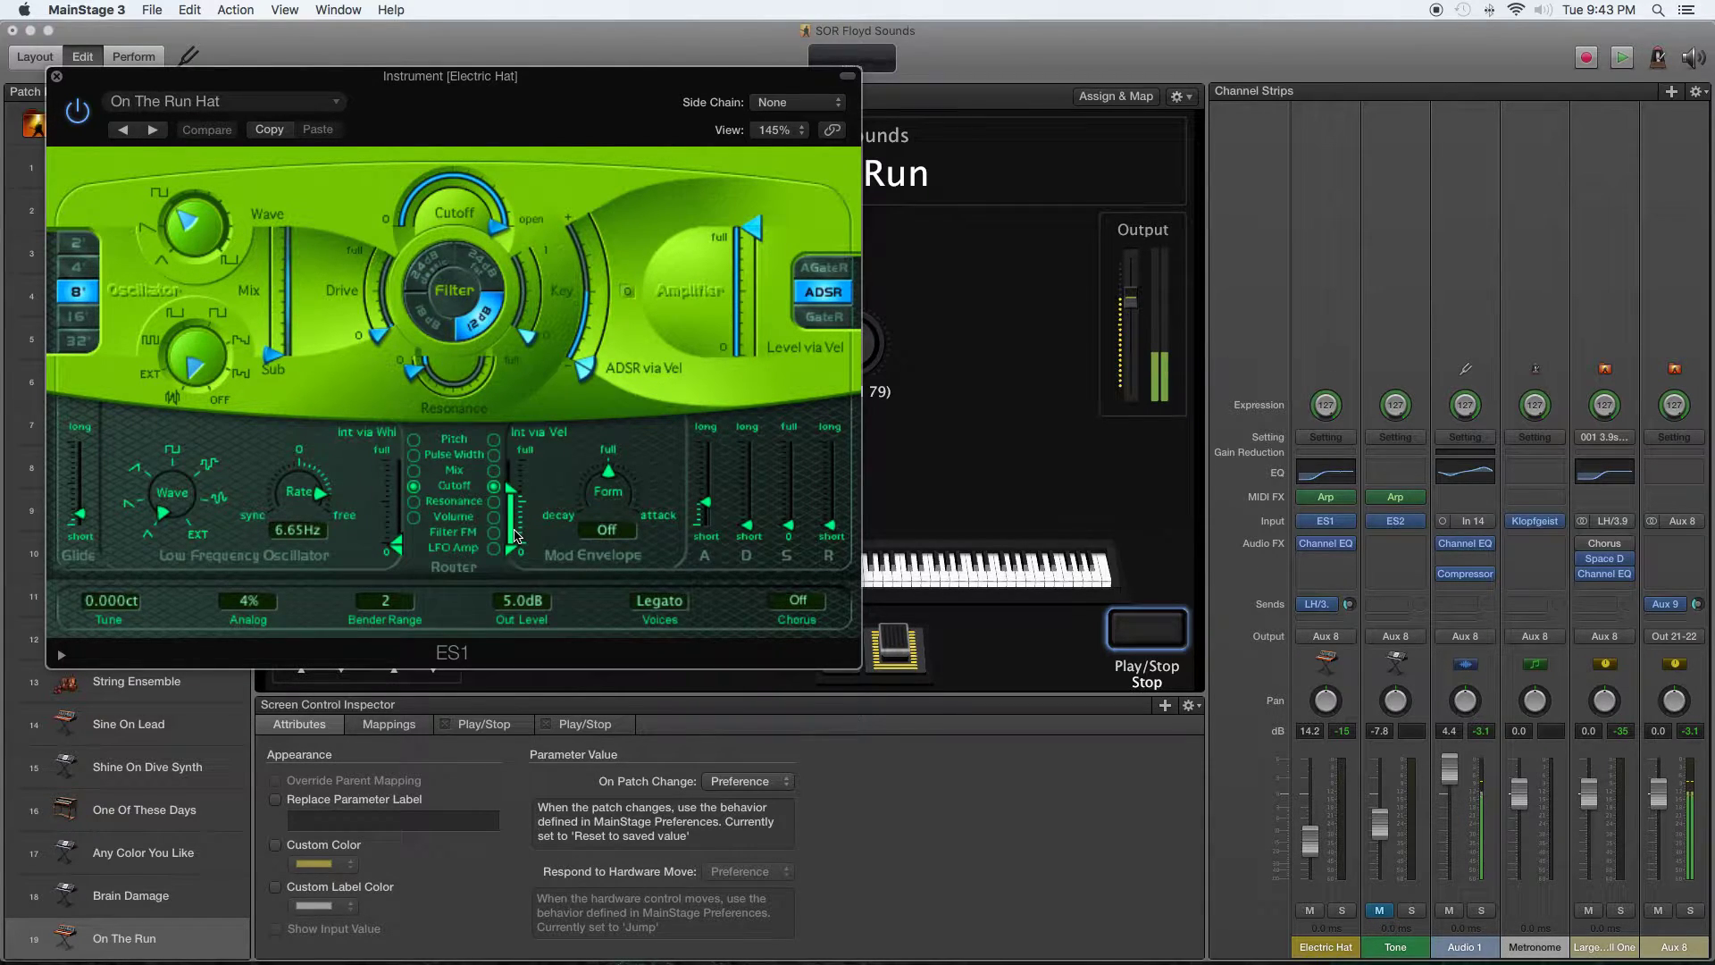
left_click(55, 80)
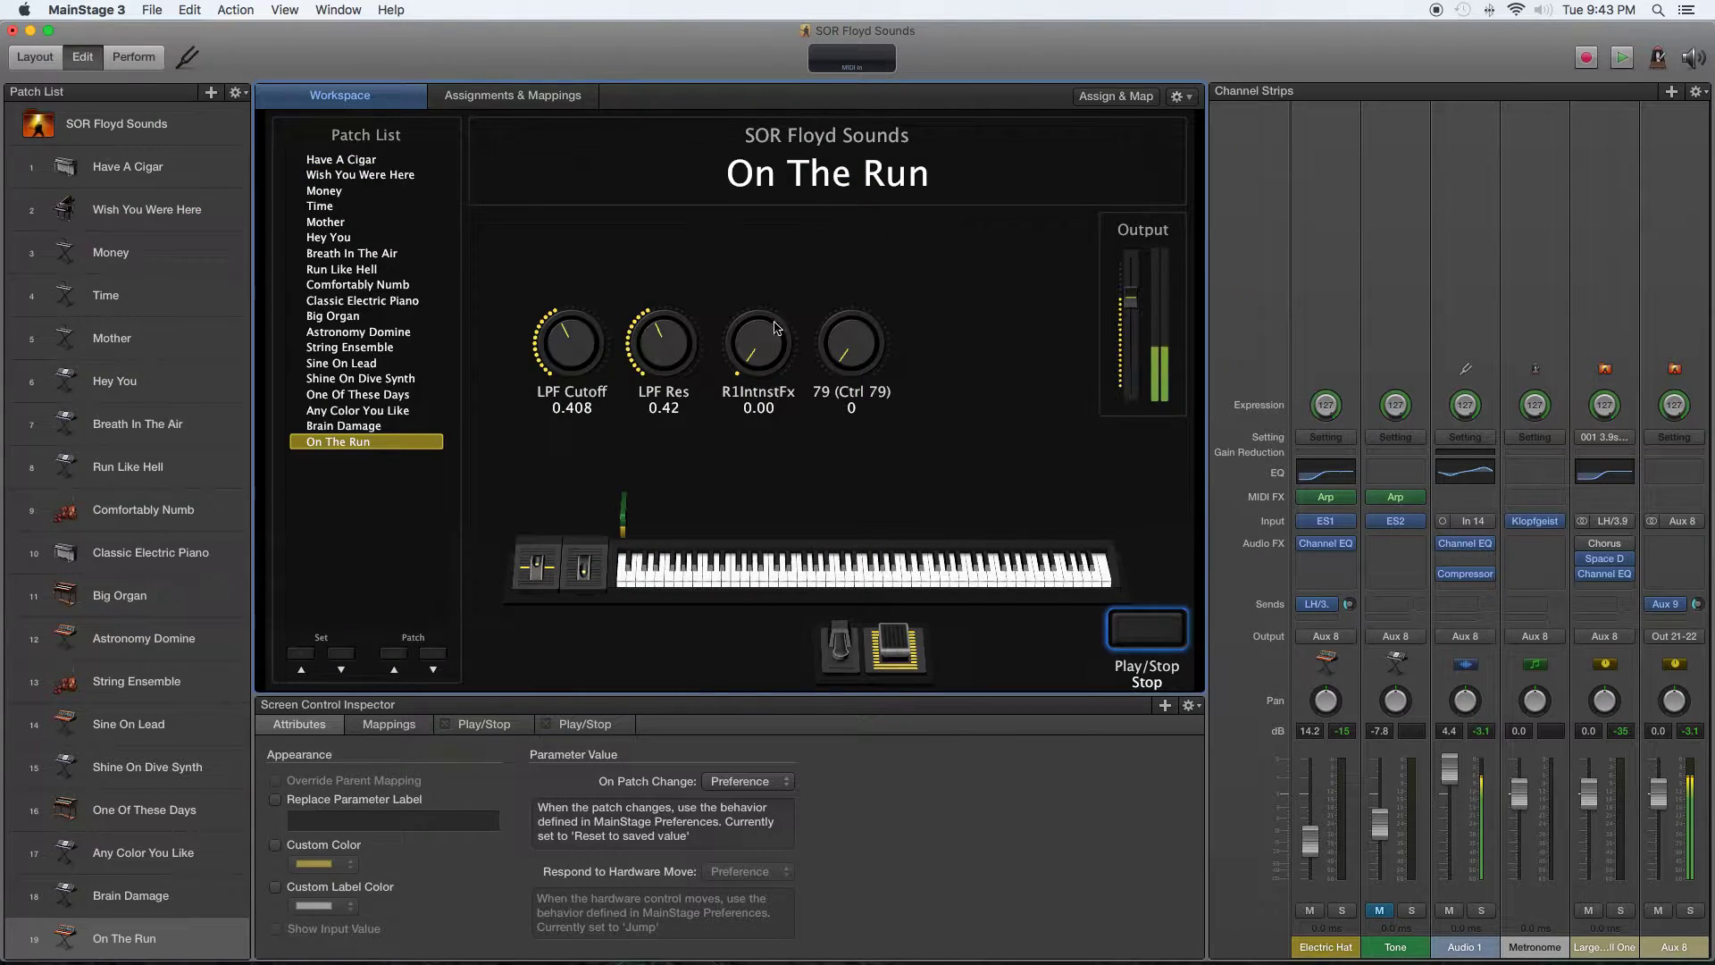
Open the Electric Hat strip's Arpeggiator, play and stop its pattern to hear it alone, and close the plug-in
left_click(1333, 505)
left_click(1394, 527)
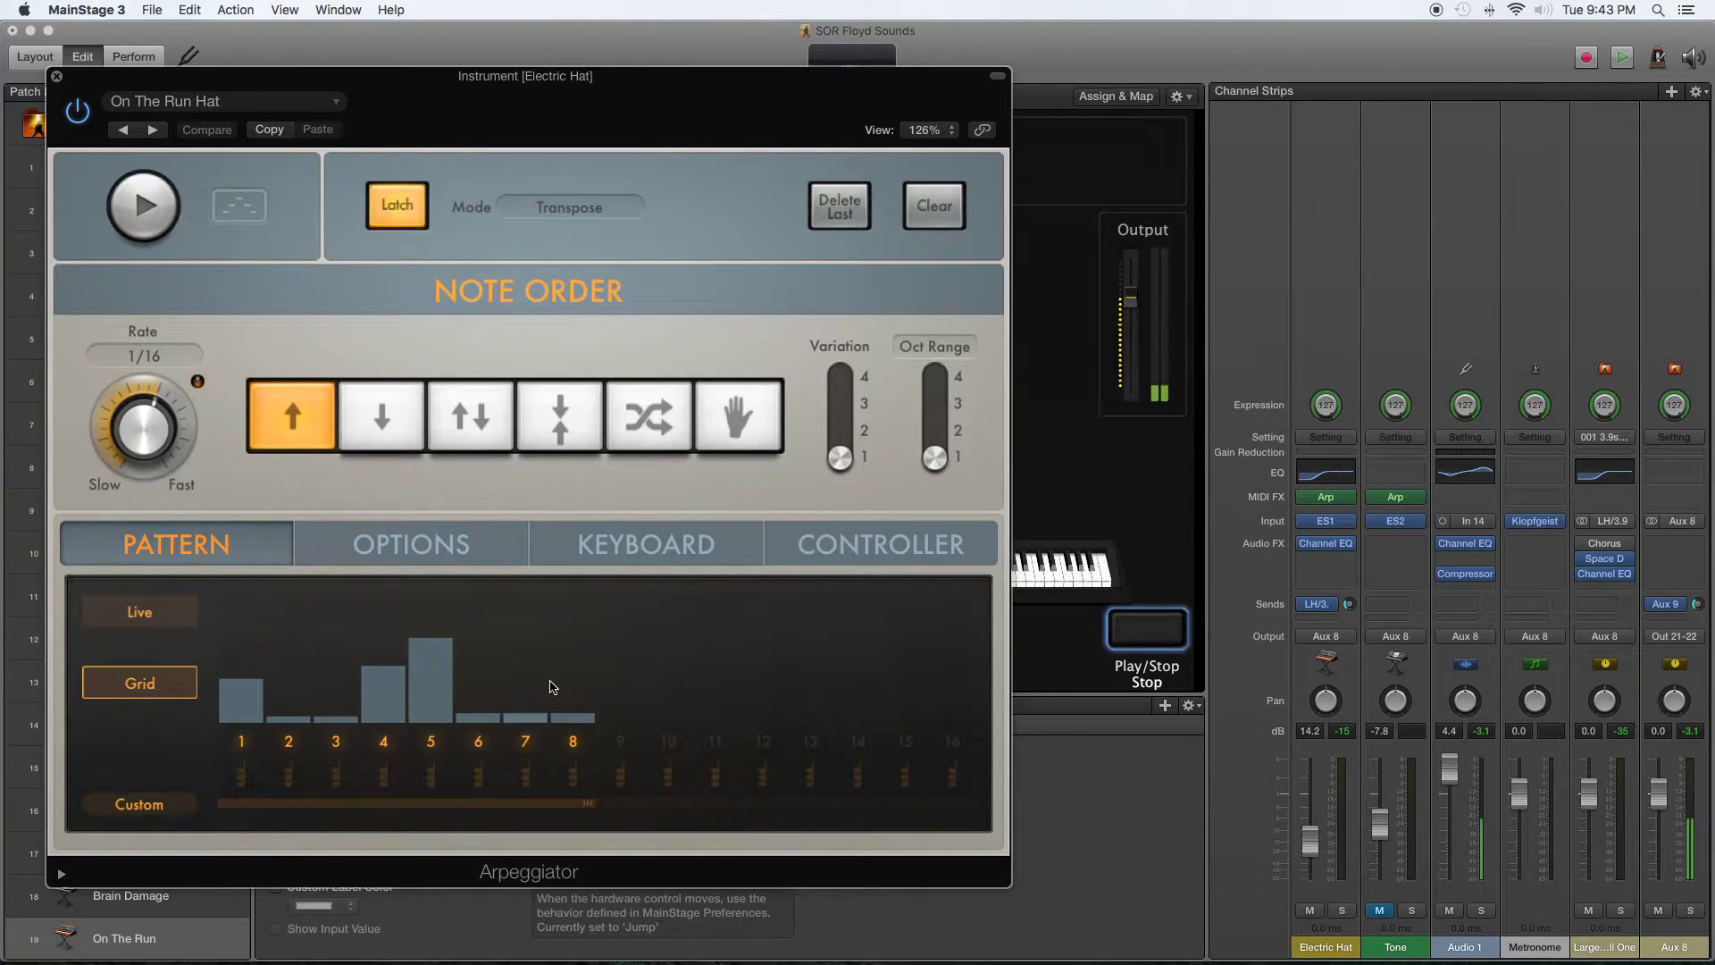
left_click(148, 201)
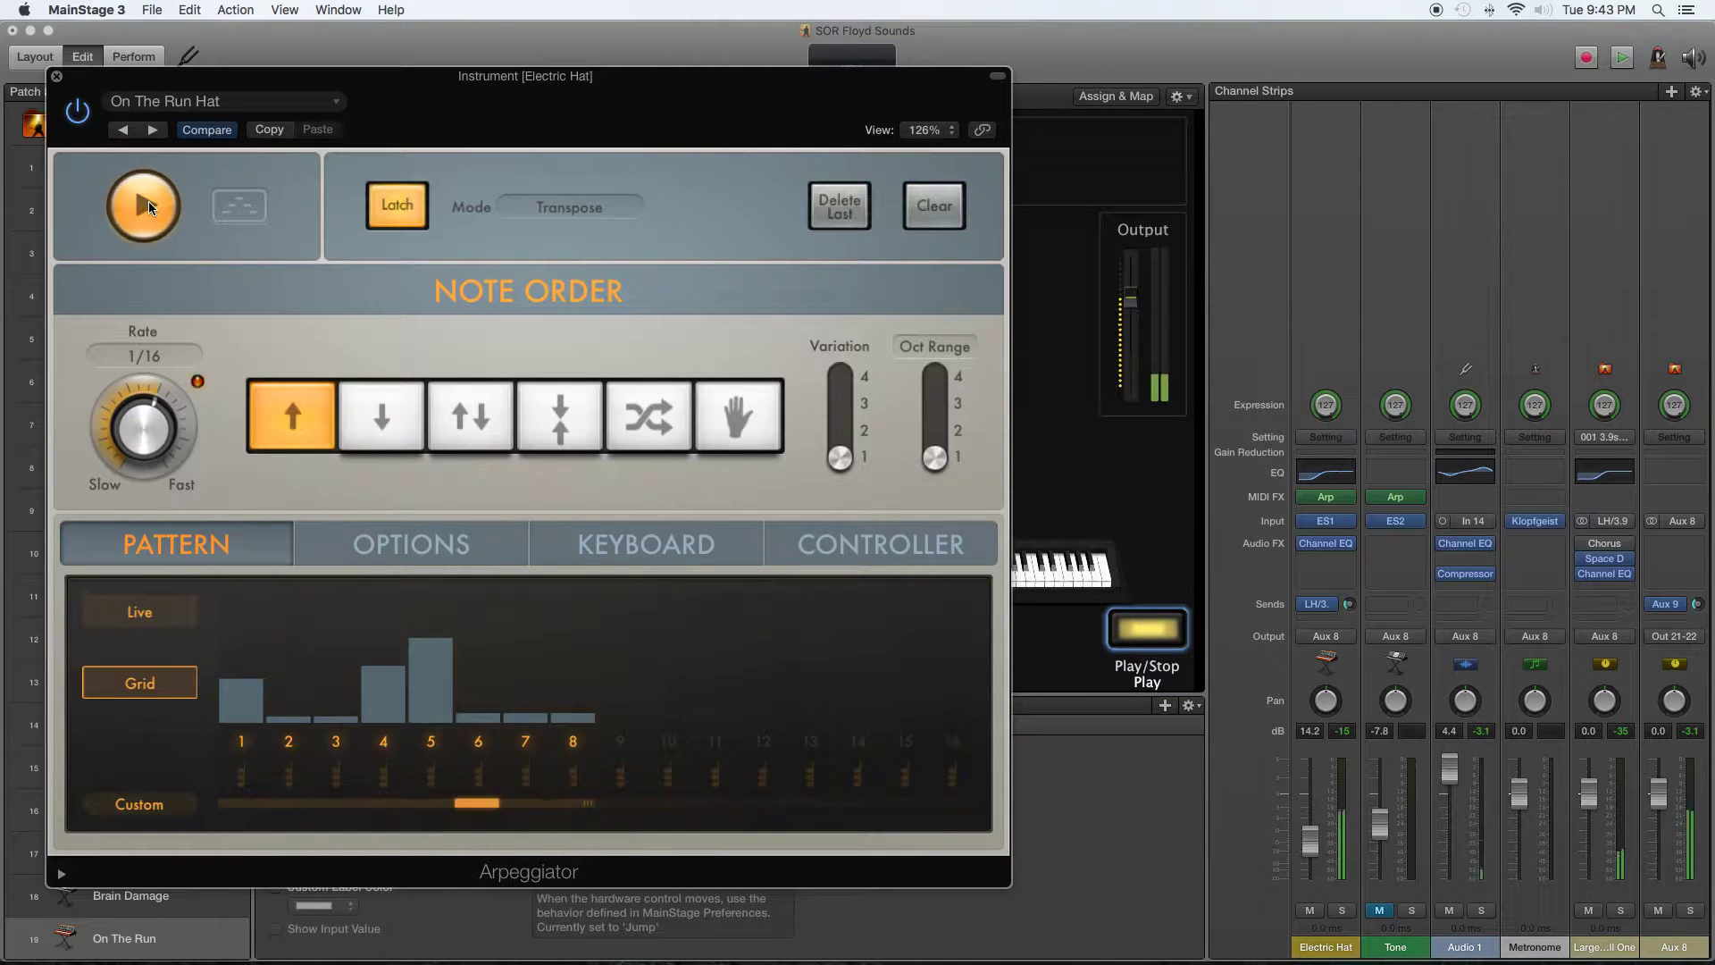
left_click(148, 201)
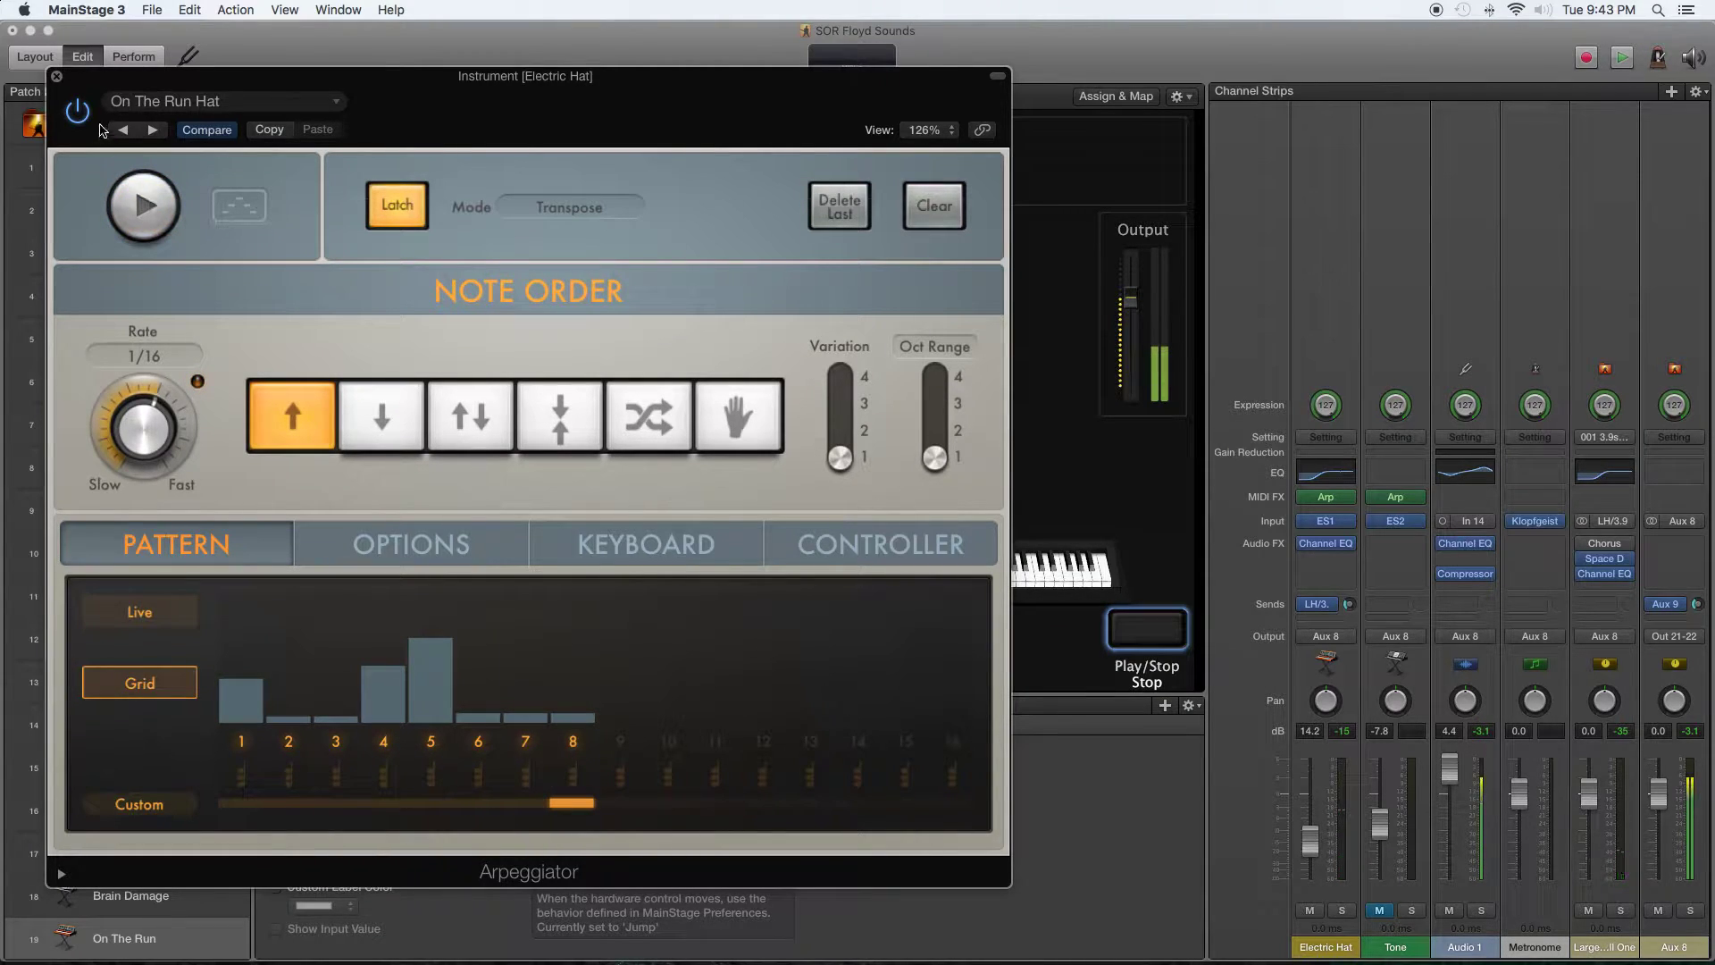
left_click(57, 78)
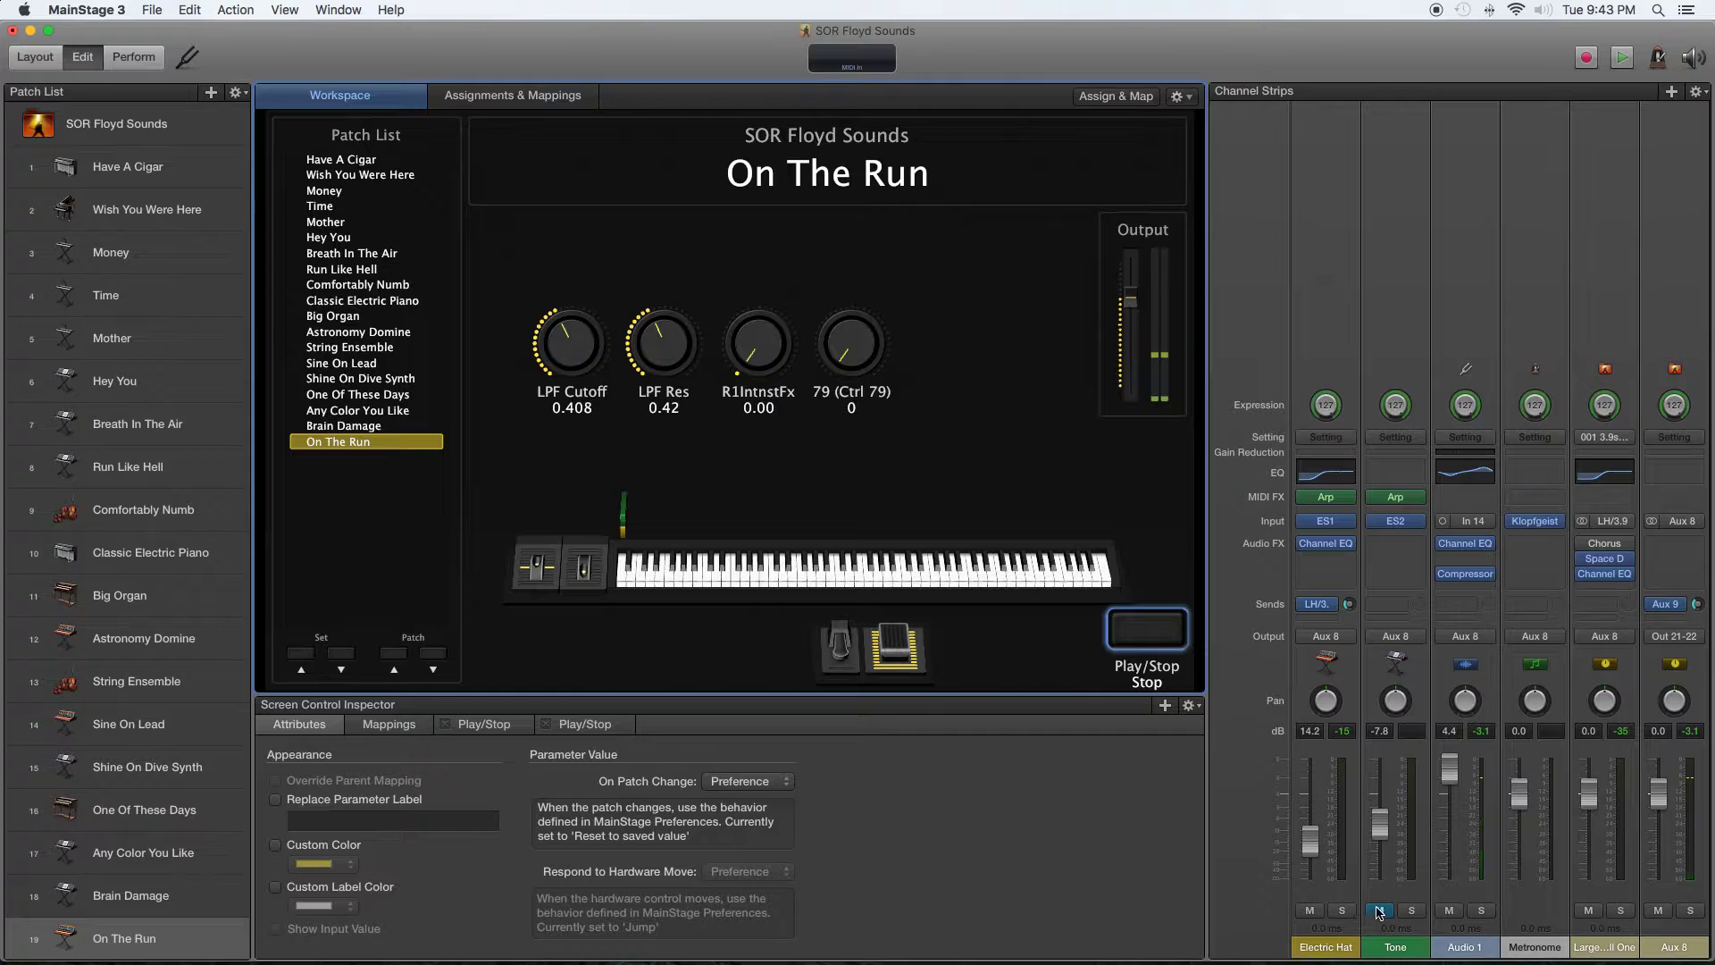
Mute the Electric Hat channel strip, unmute Tone, and open Tone's ES2 synthesizer
left_click(1309, 910)
left_click(1379, 910)
mouse_move(1398, 525)
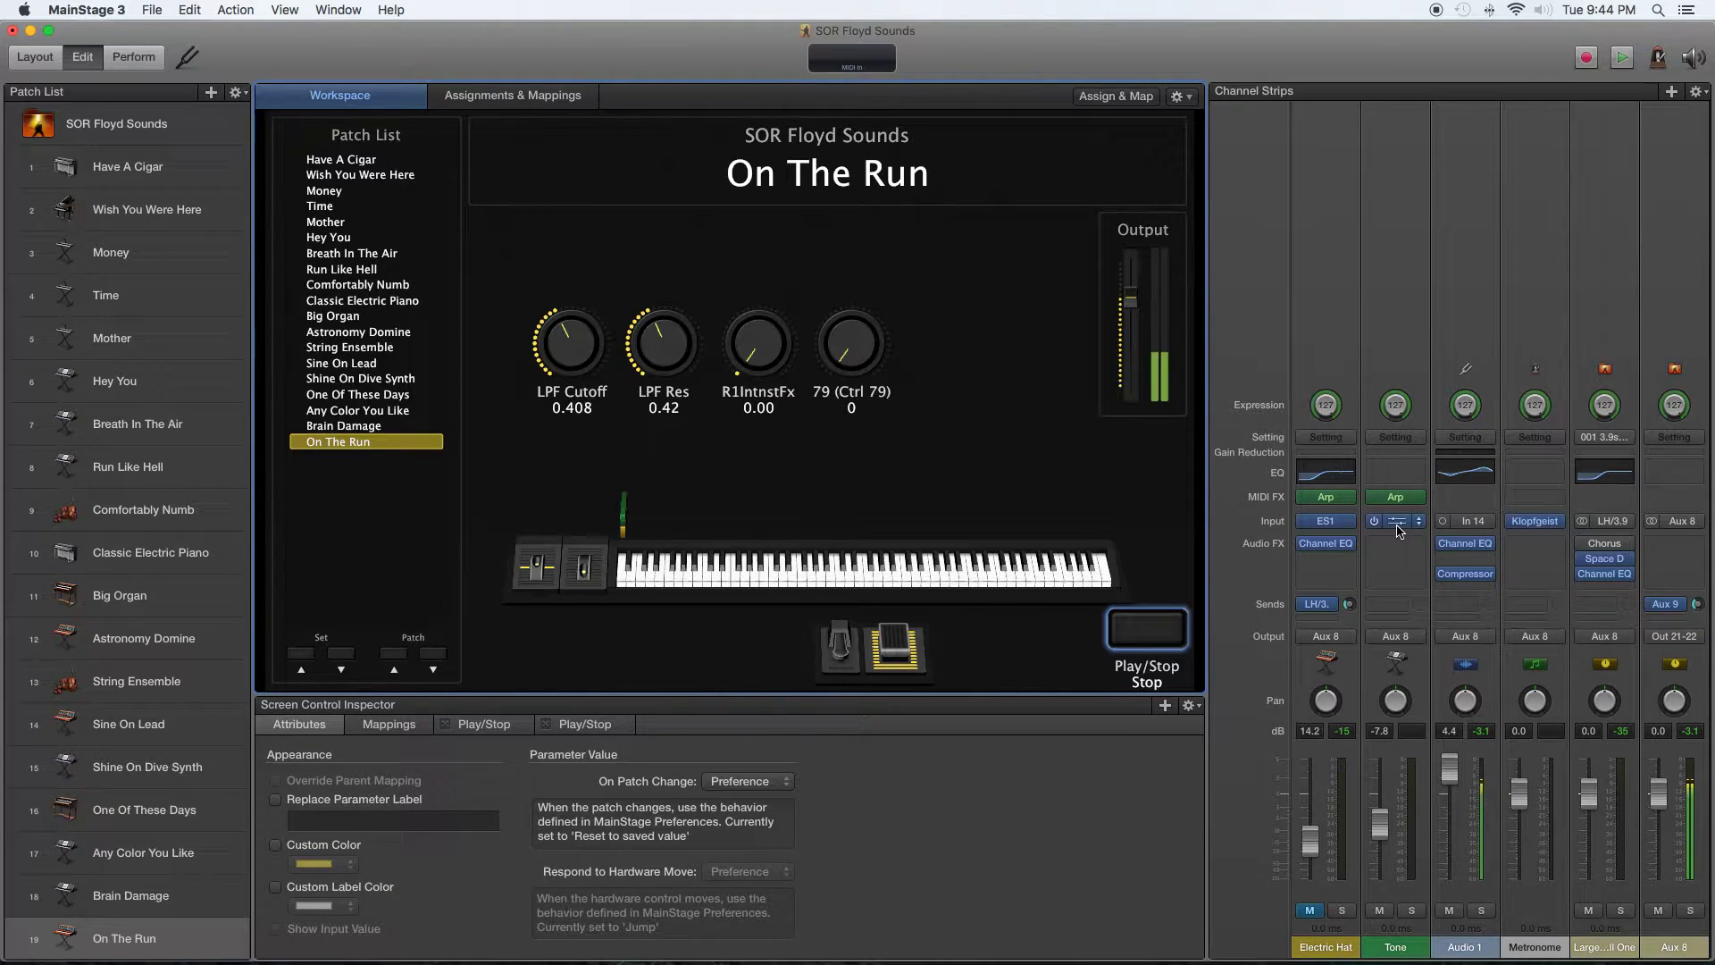
left_click(1398, 529)
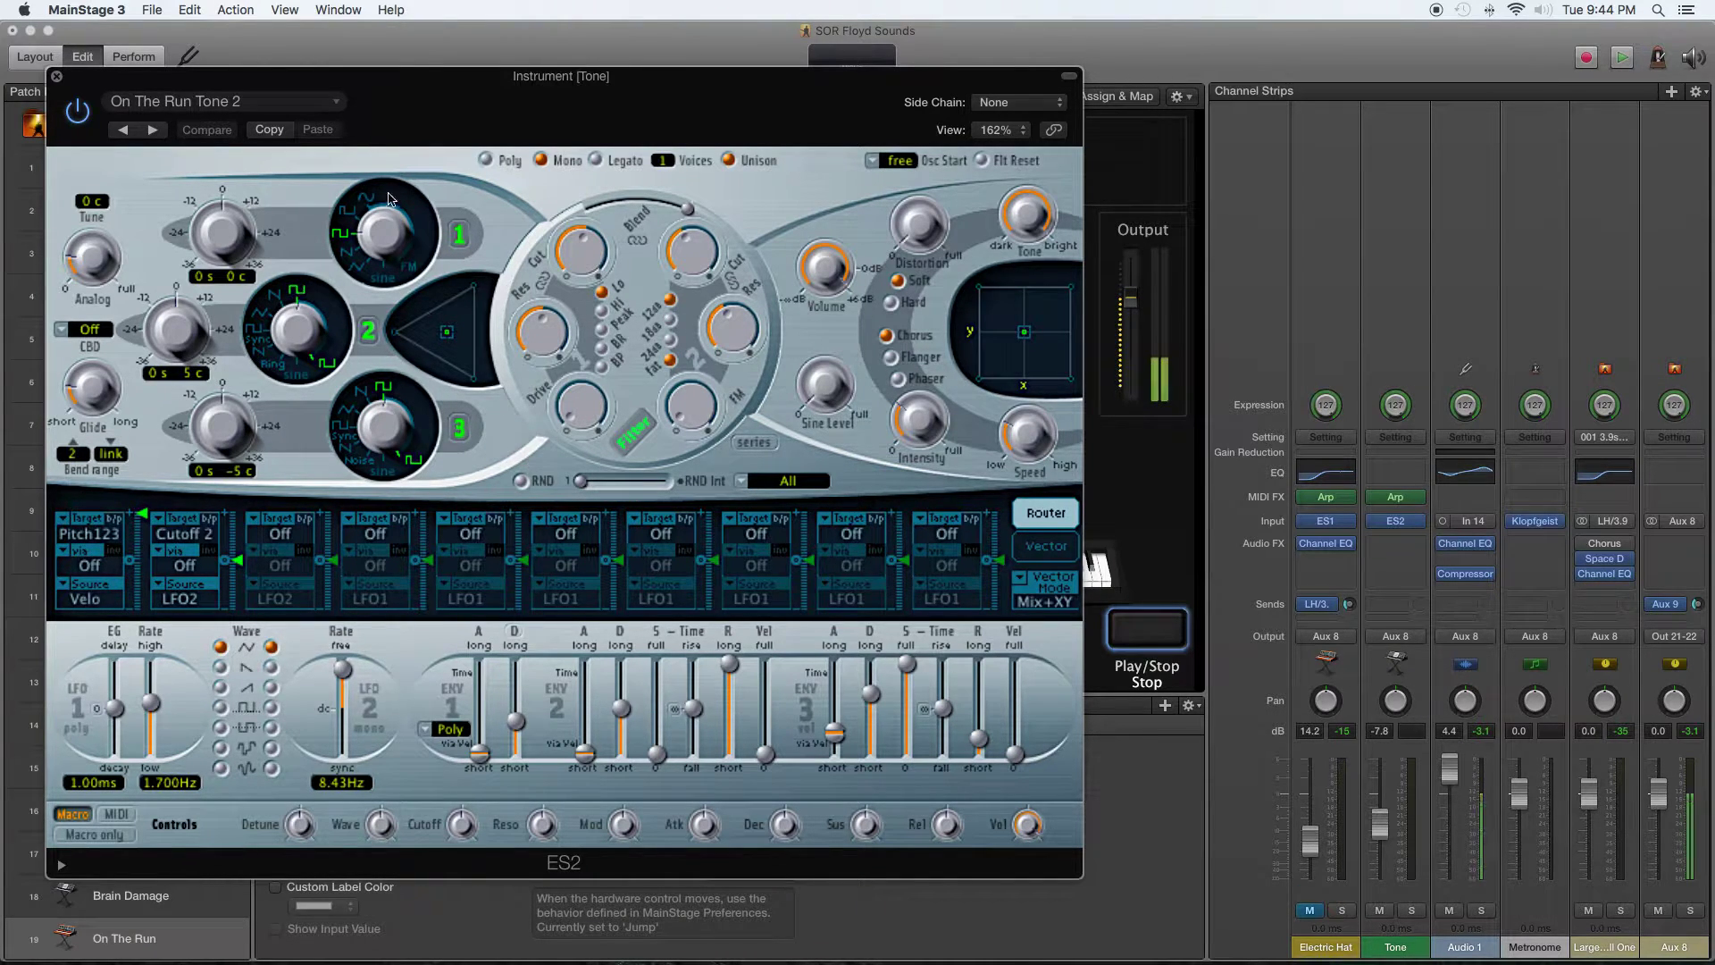
Examine the Tone Arpeggiator's Keyboard and Pattern settings, toggling Latch off and back on
left_click(1395, 497)
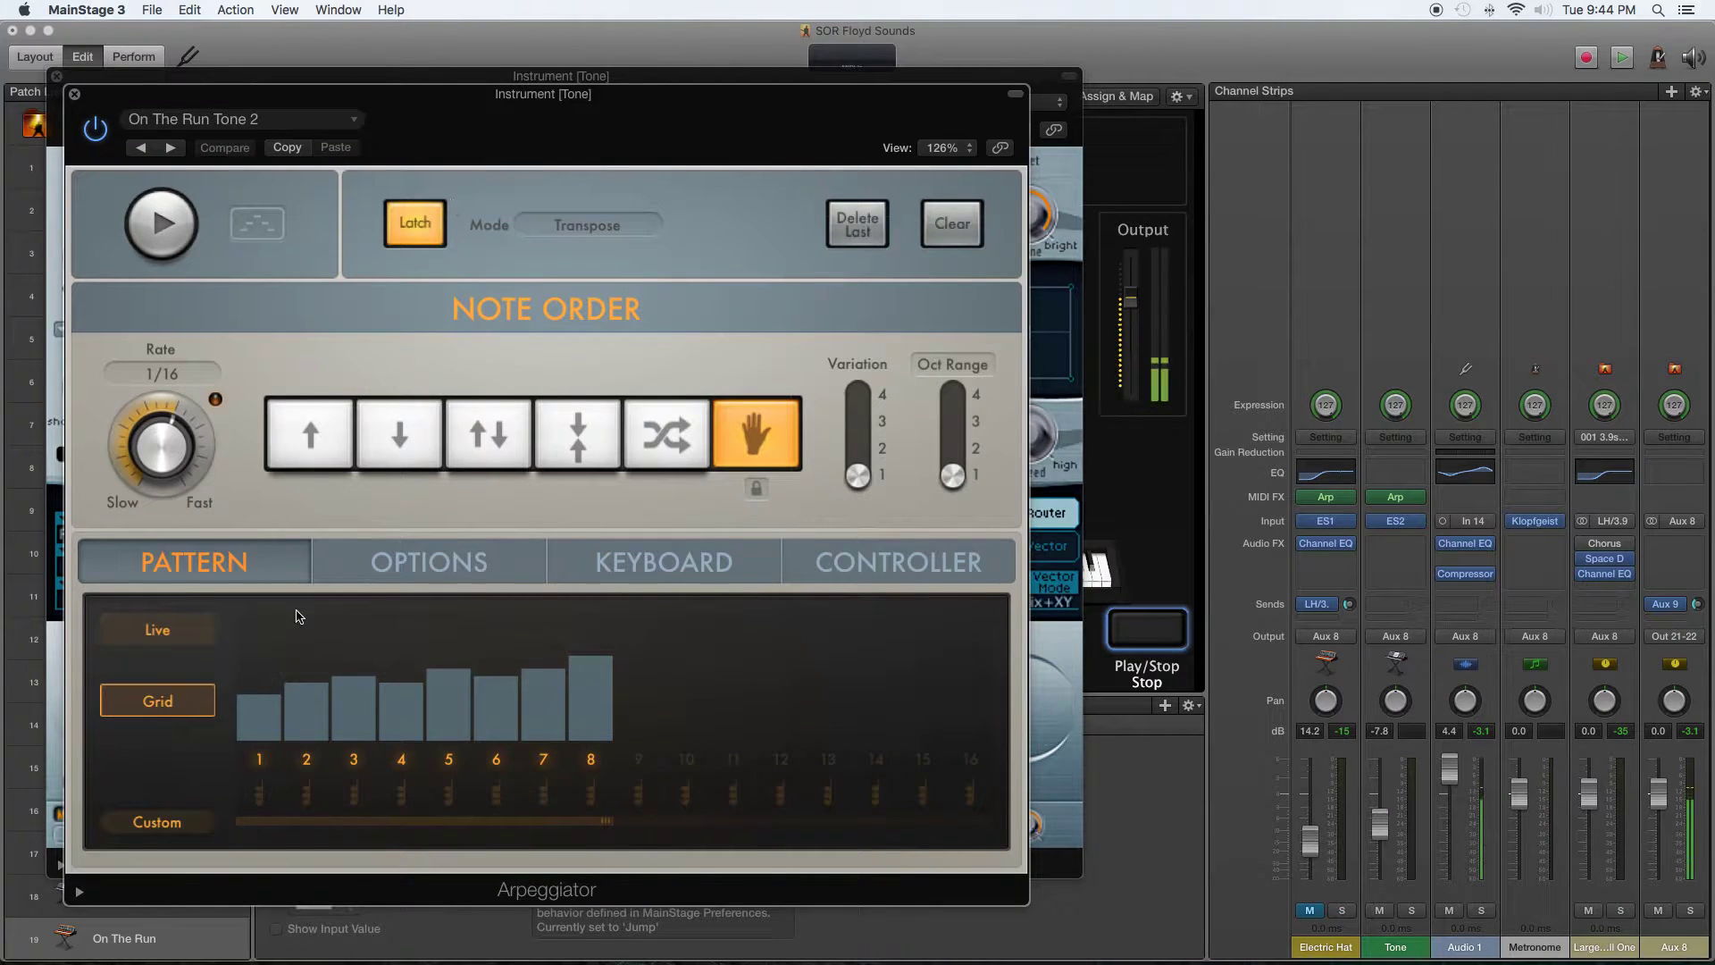
left_click(593, 551)
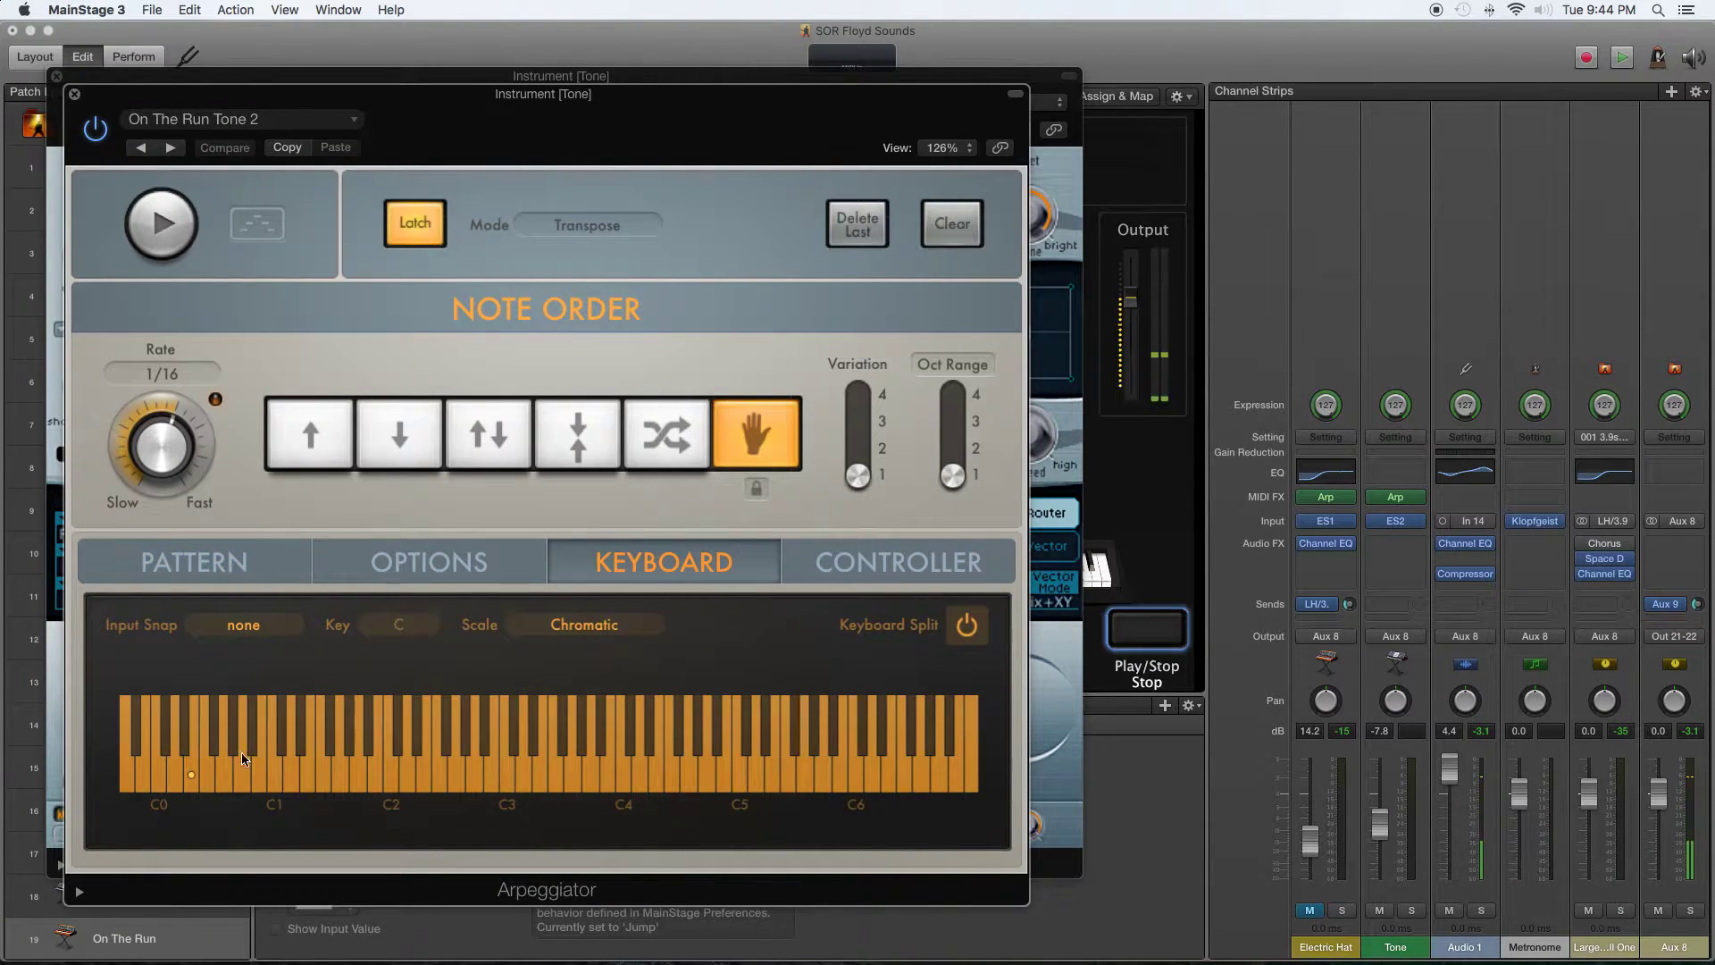
left_click(414, 223)
left_click(415, 224)
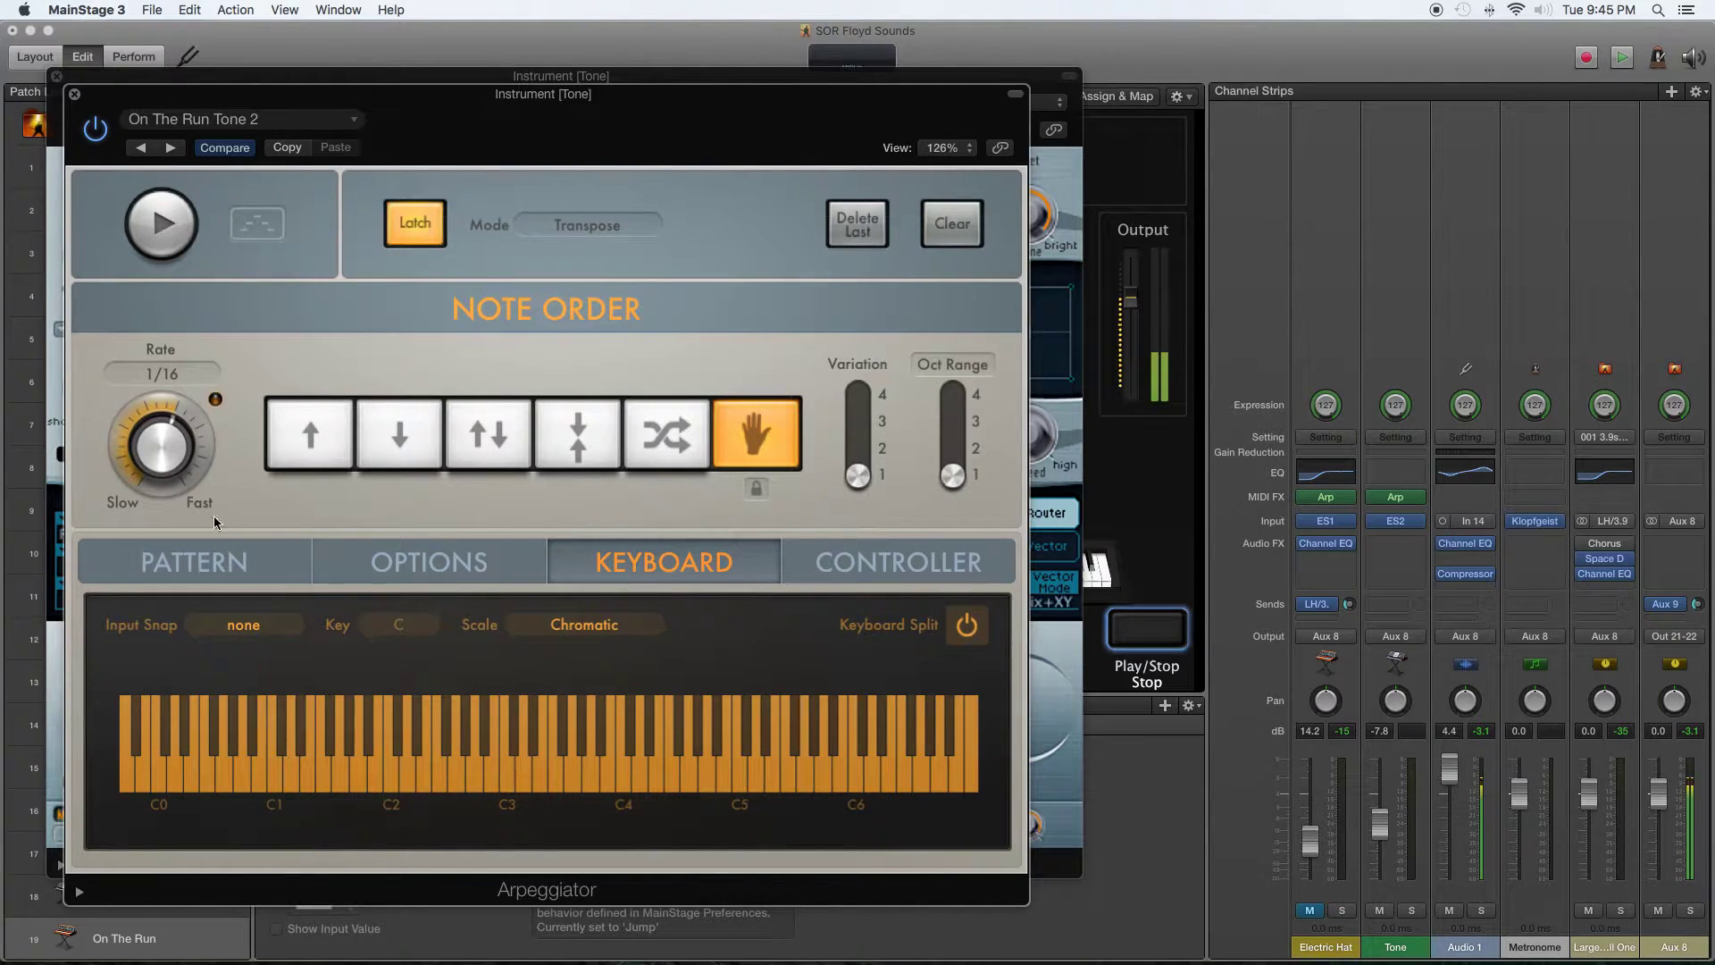
left_click(217, 560)
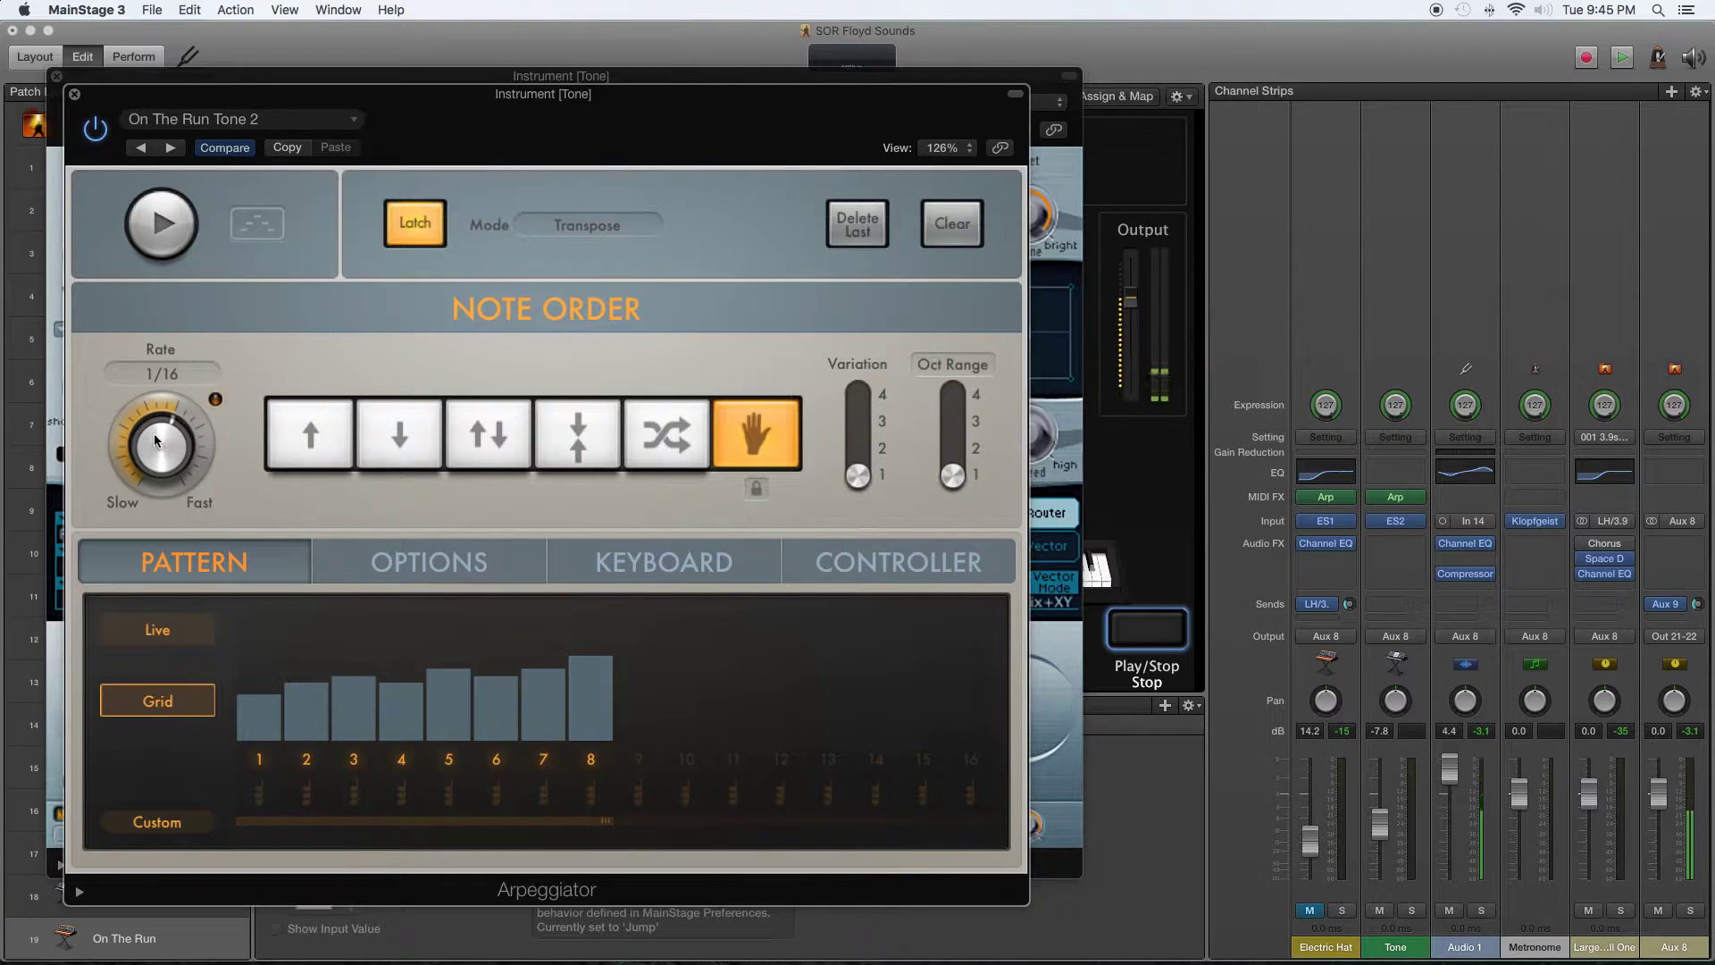
Slow the Tone Arpeggiator's rate to 1/2 triplet and start its playback
left_click_drag(154, 432, 143, 527)
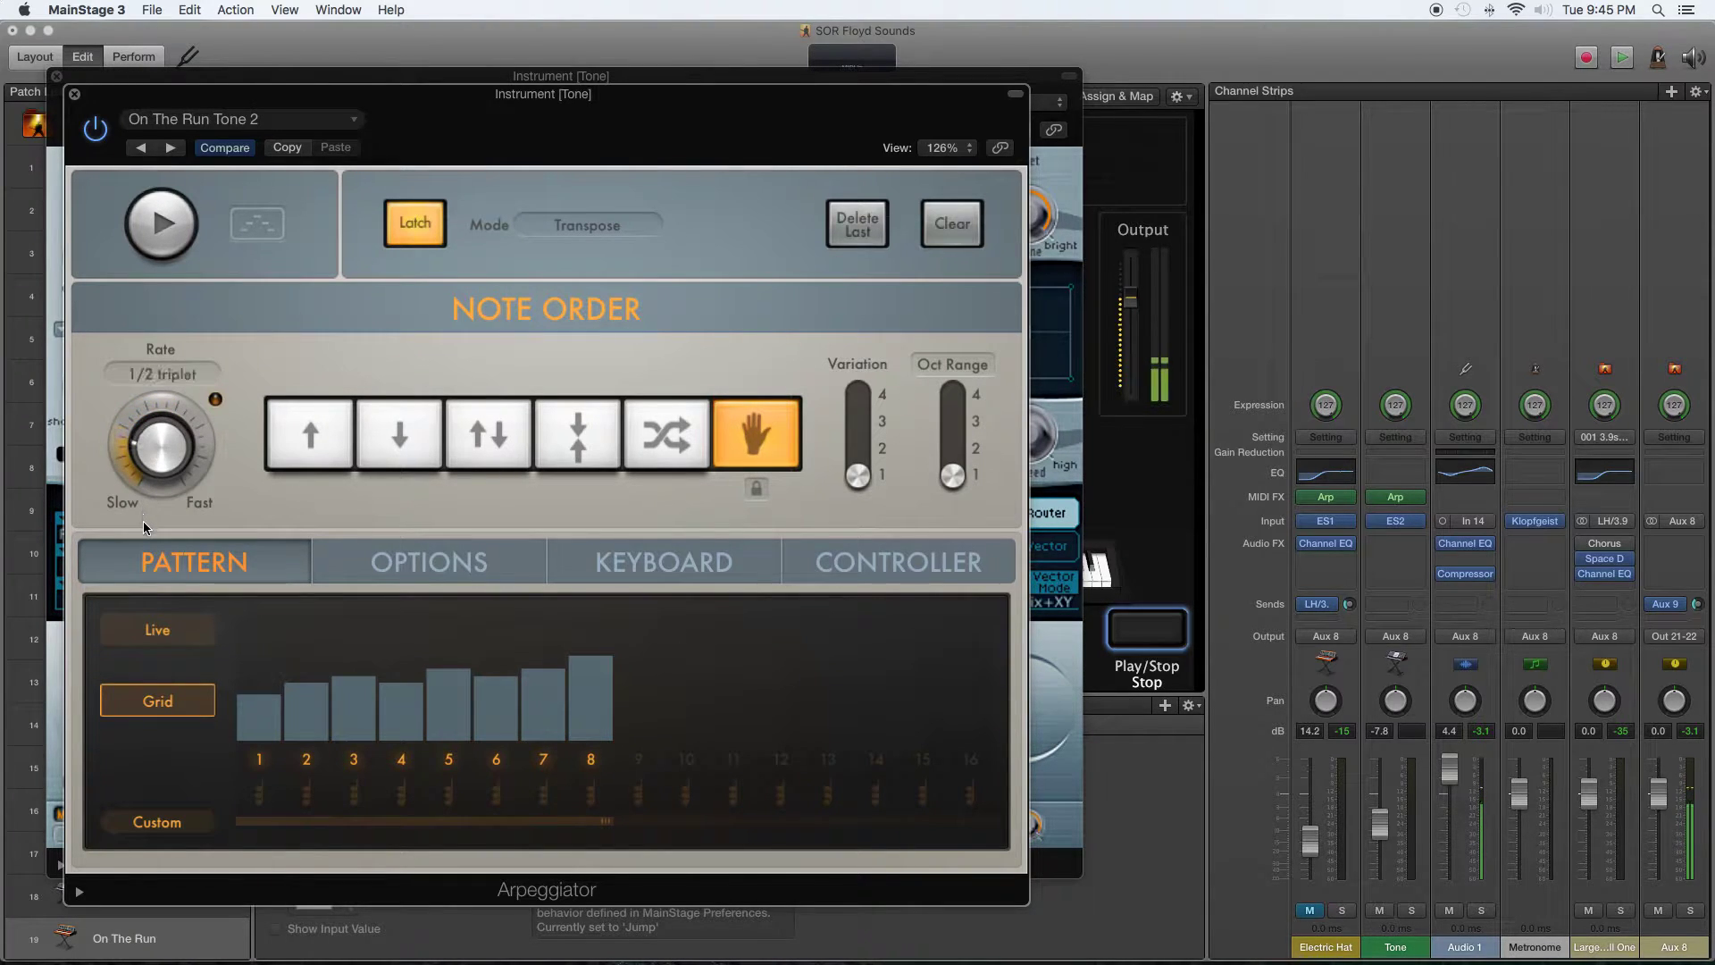
left_click(163, 223)
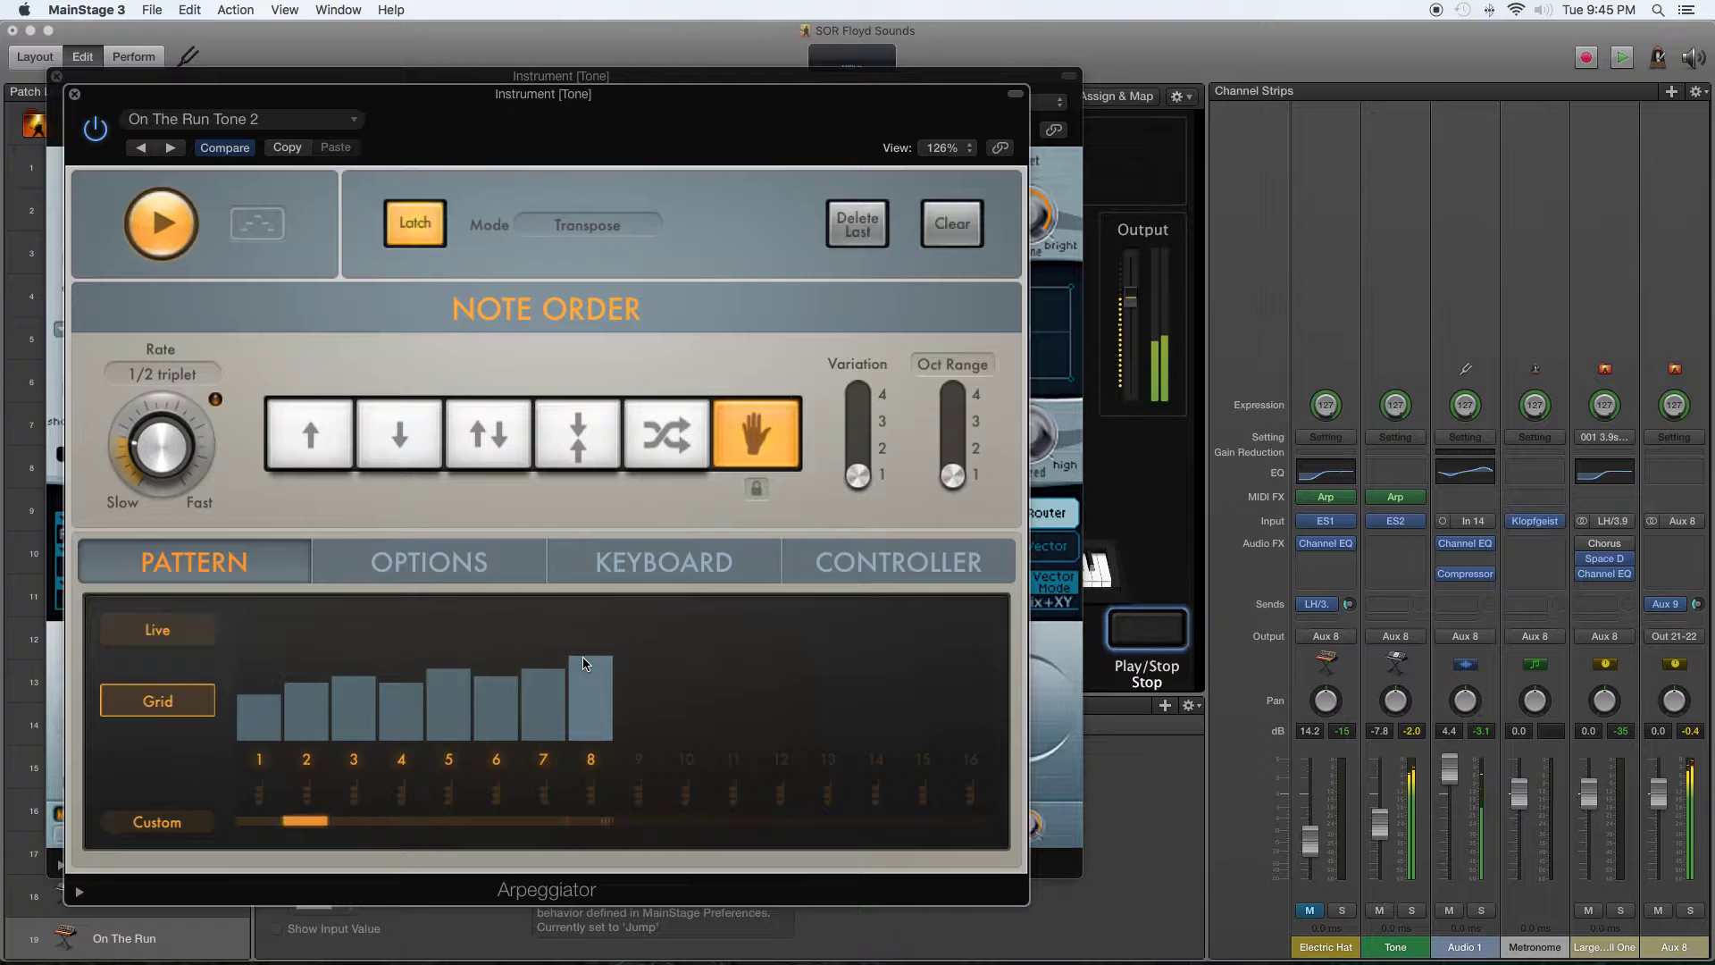
Raise and lower grid step 8 while the Tone pattern plays, and return it to about its original height
left_click_drag(583, 663, 585, 649)
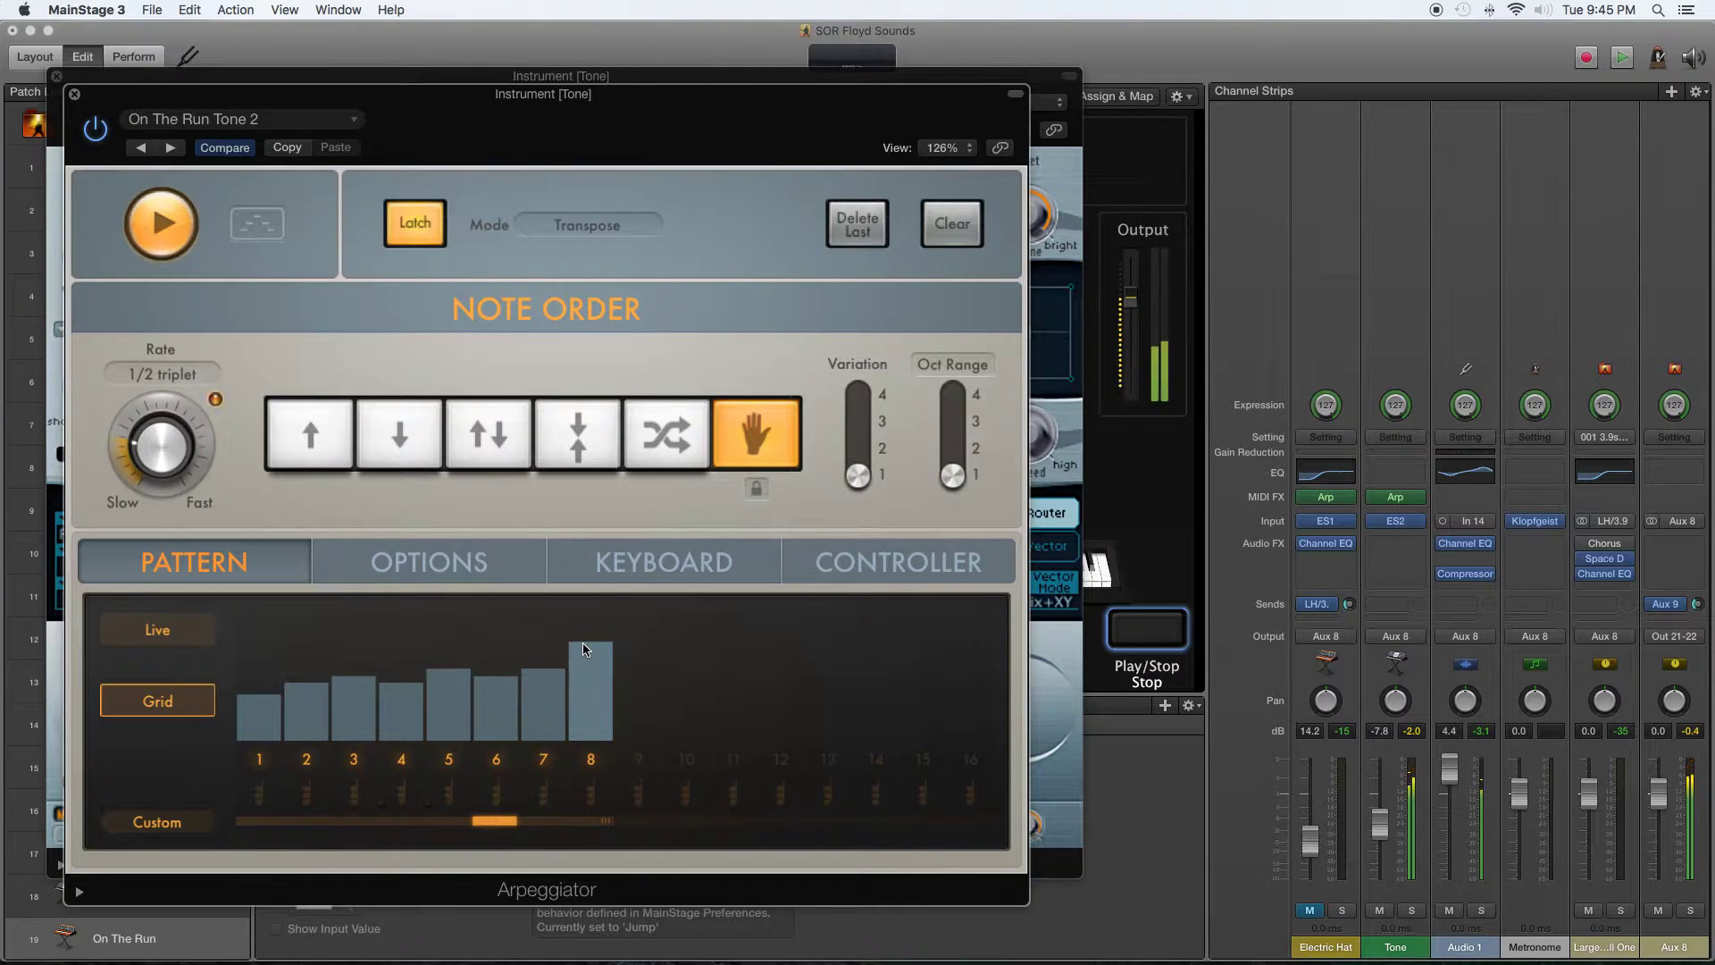
left_click_drag(585, 649, 584, 685)
left_click_drag(585, 684, 584, 662)
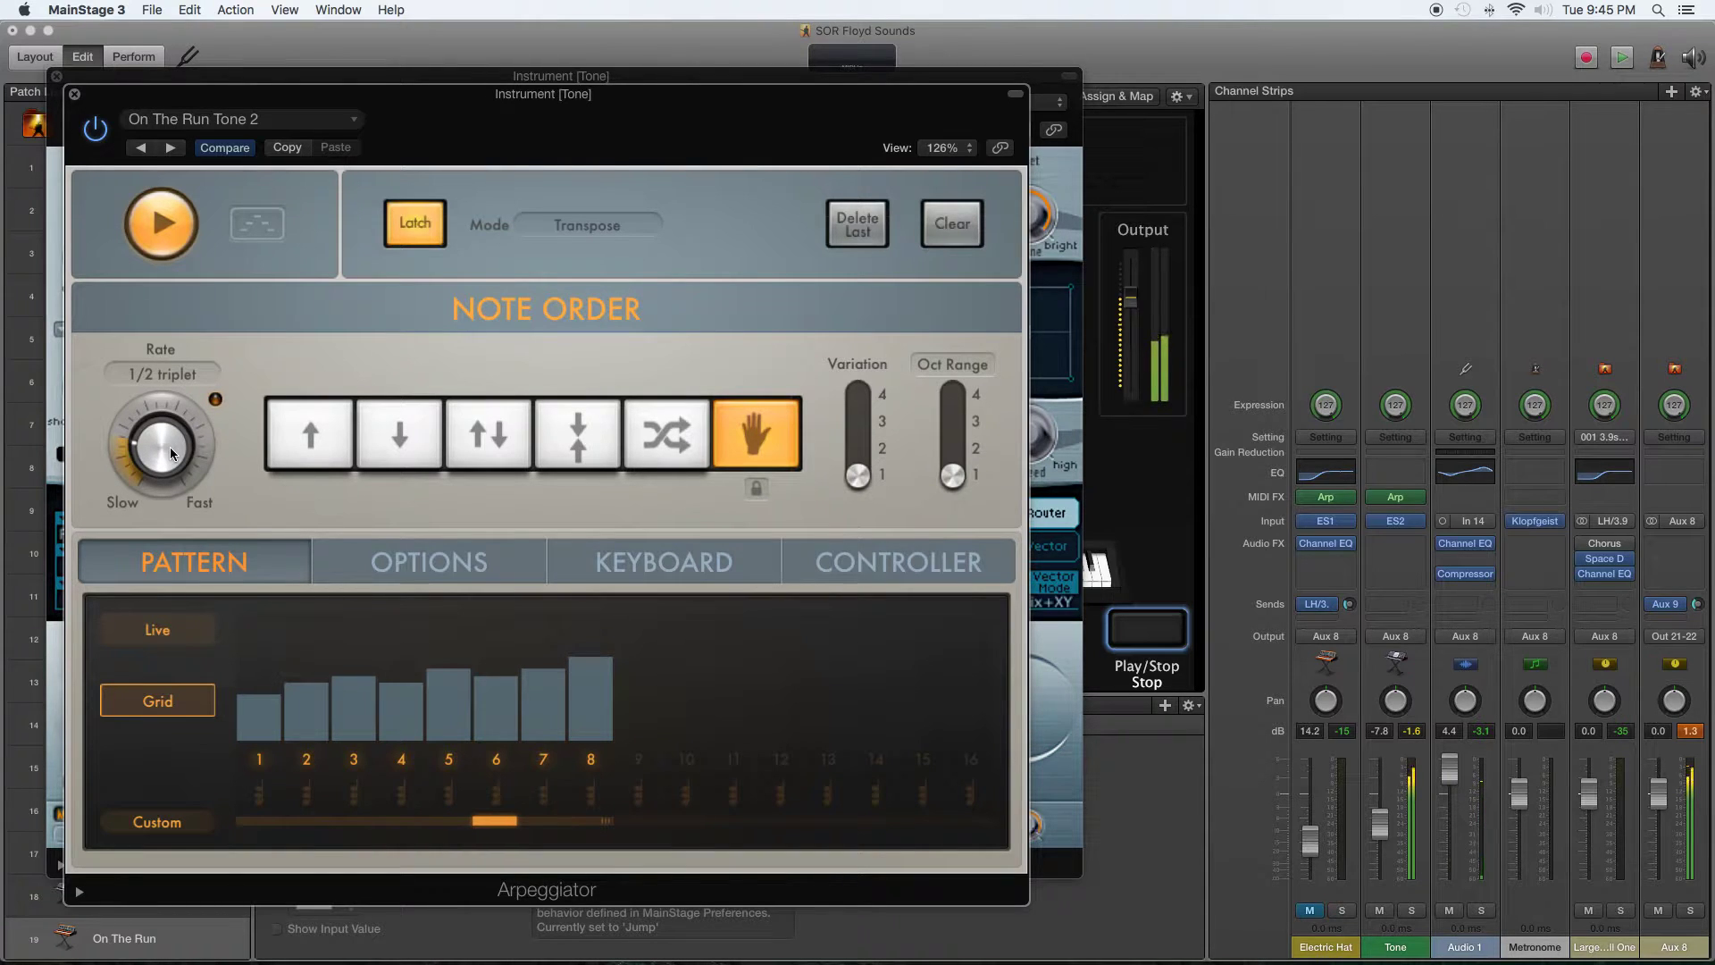
Set the Tone Arpeggiator's rate to 1/16, stop its playback, and close the Arpeggiator and ES2 windows
left_click_drag(173, 453, 178, 363)
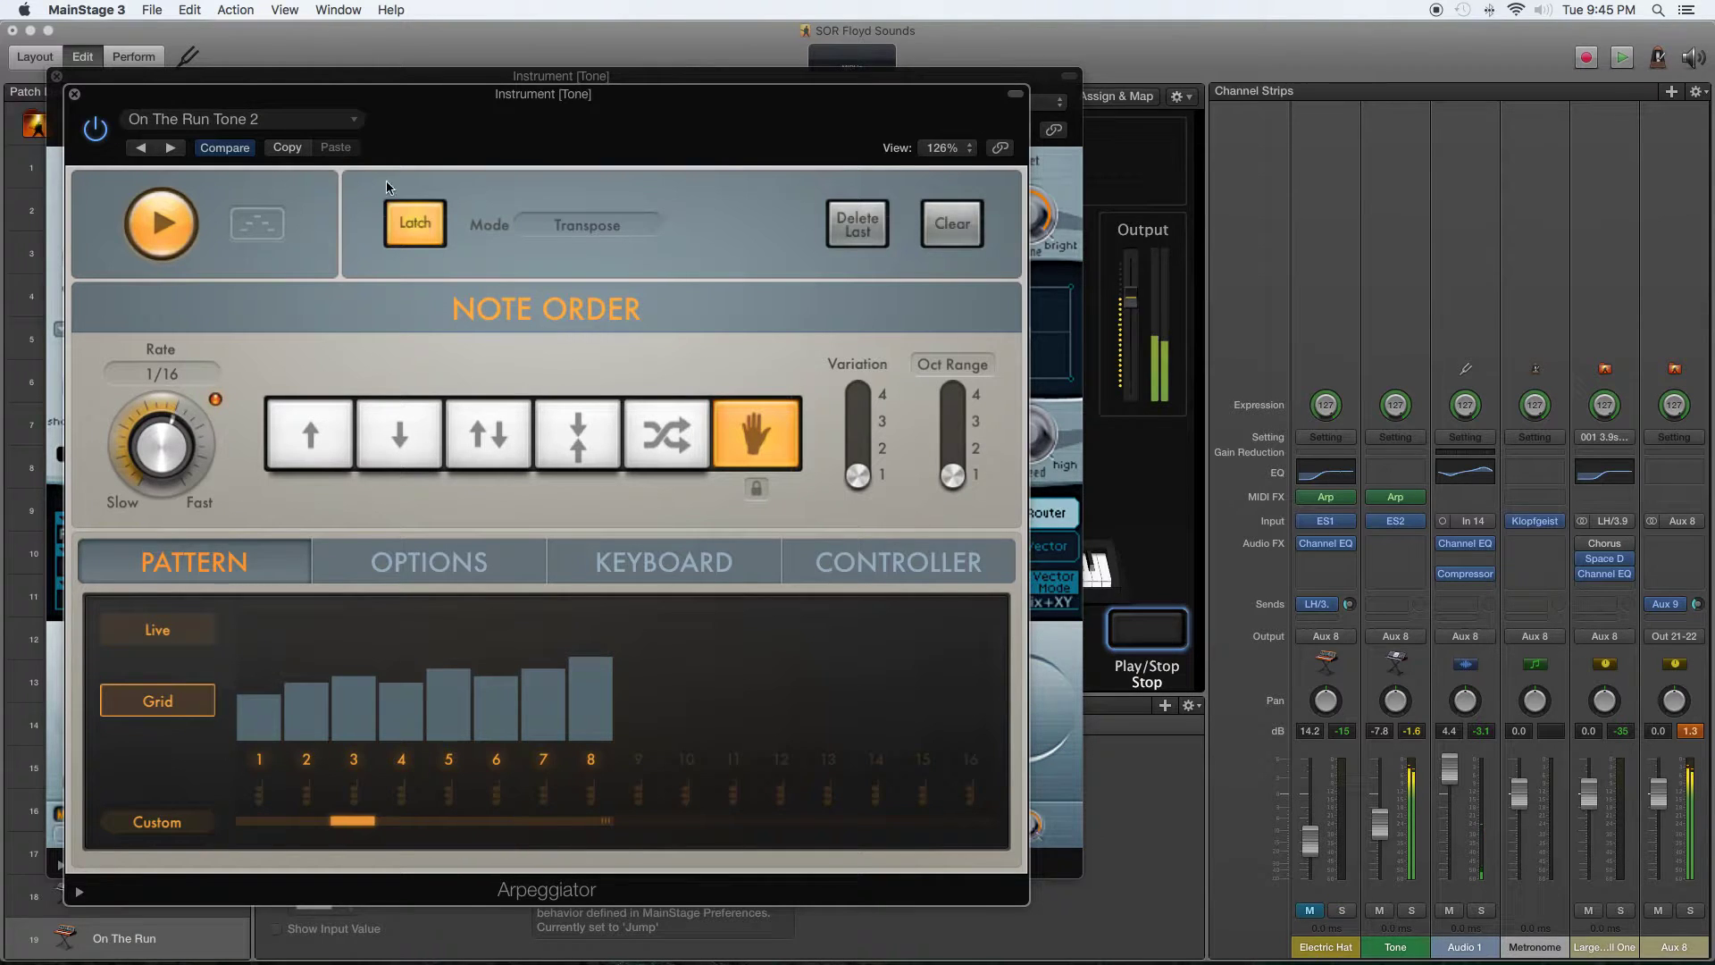
left_click(159, 223)
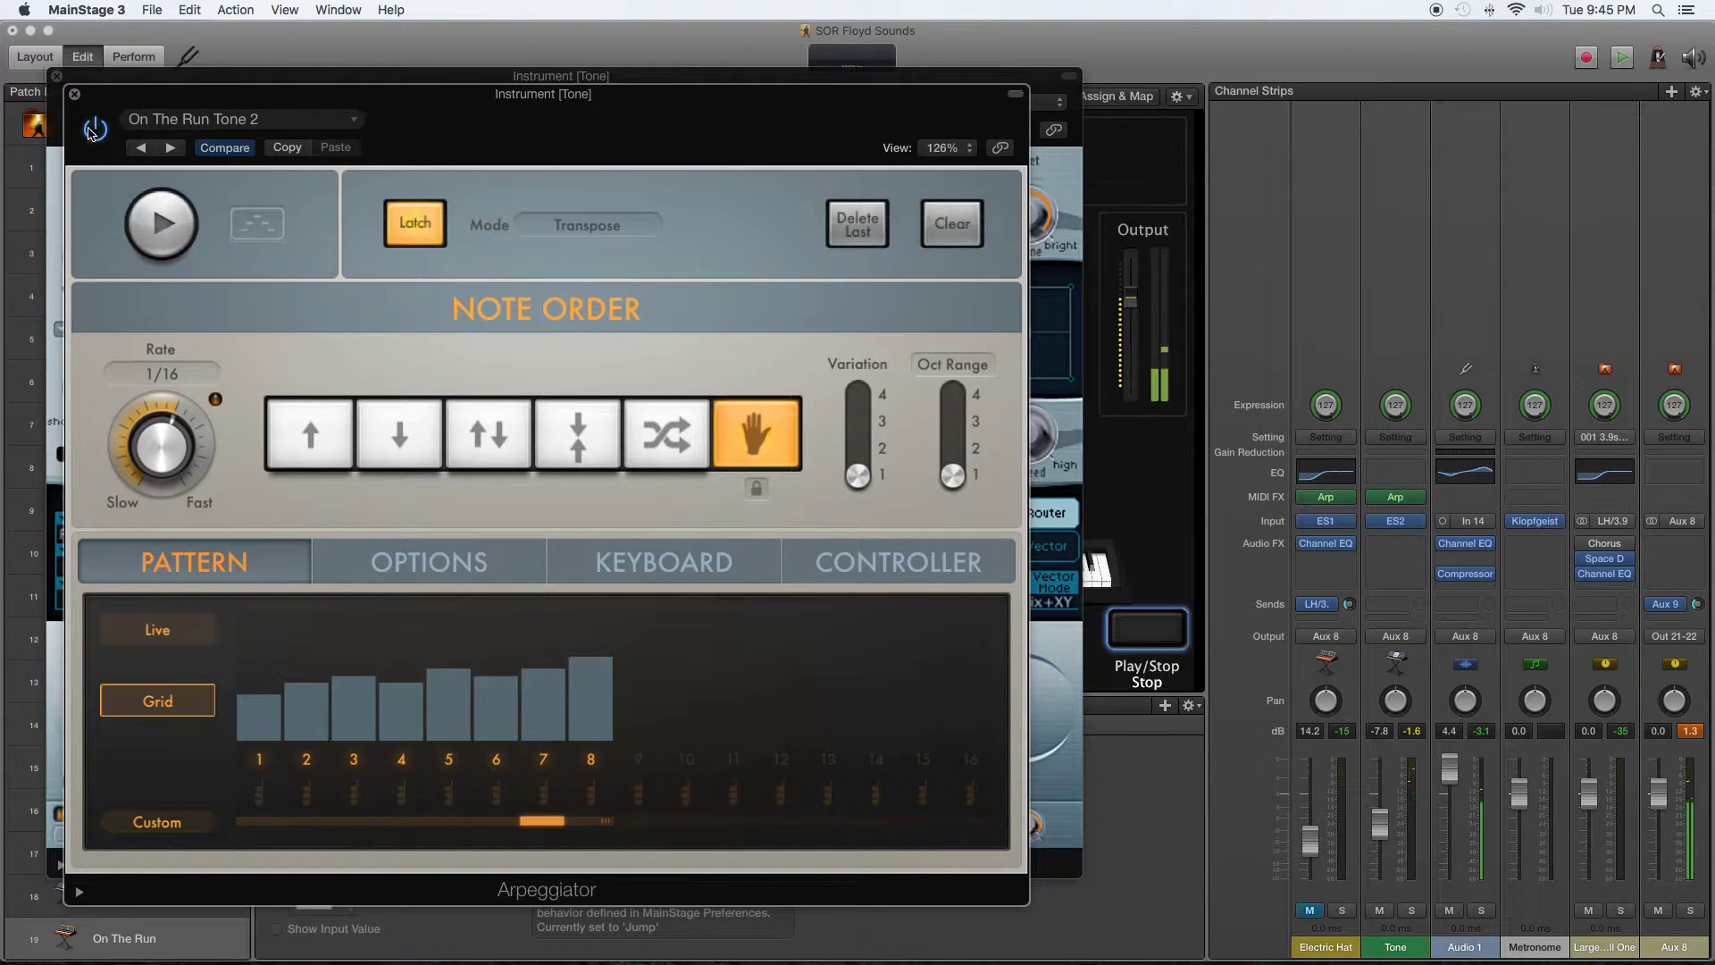
left_click(75, 95)
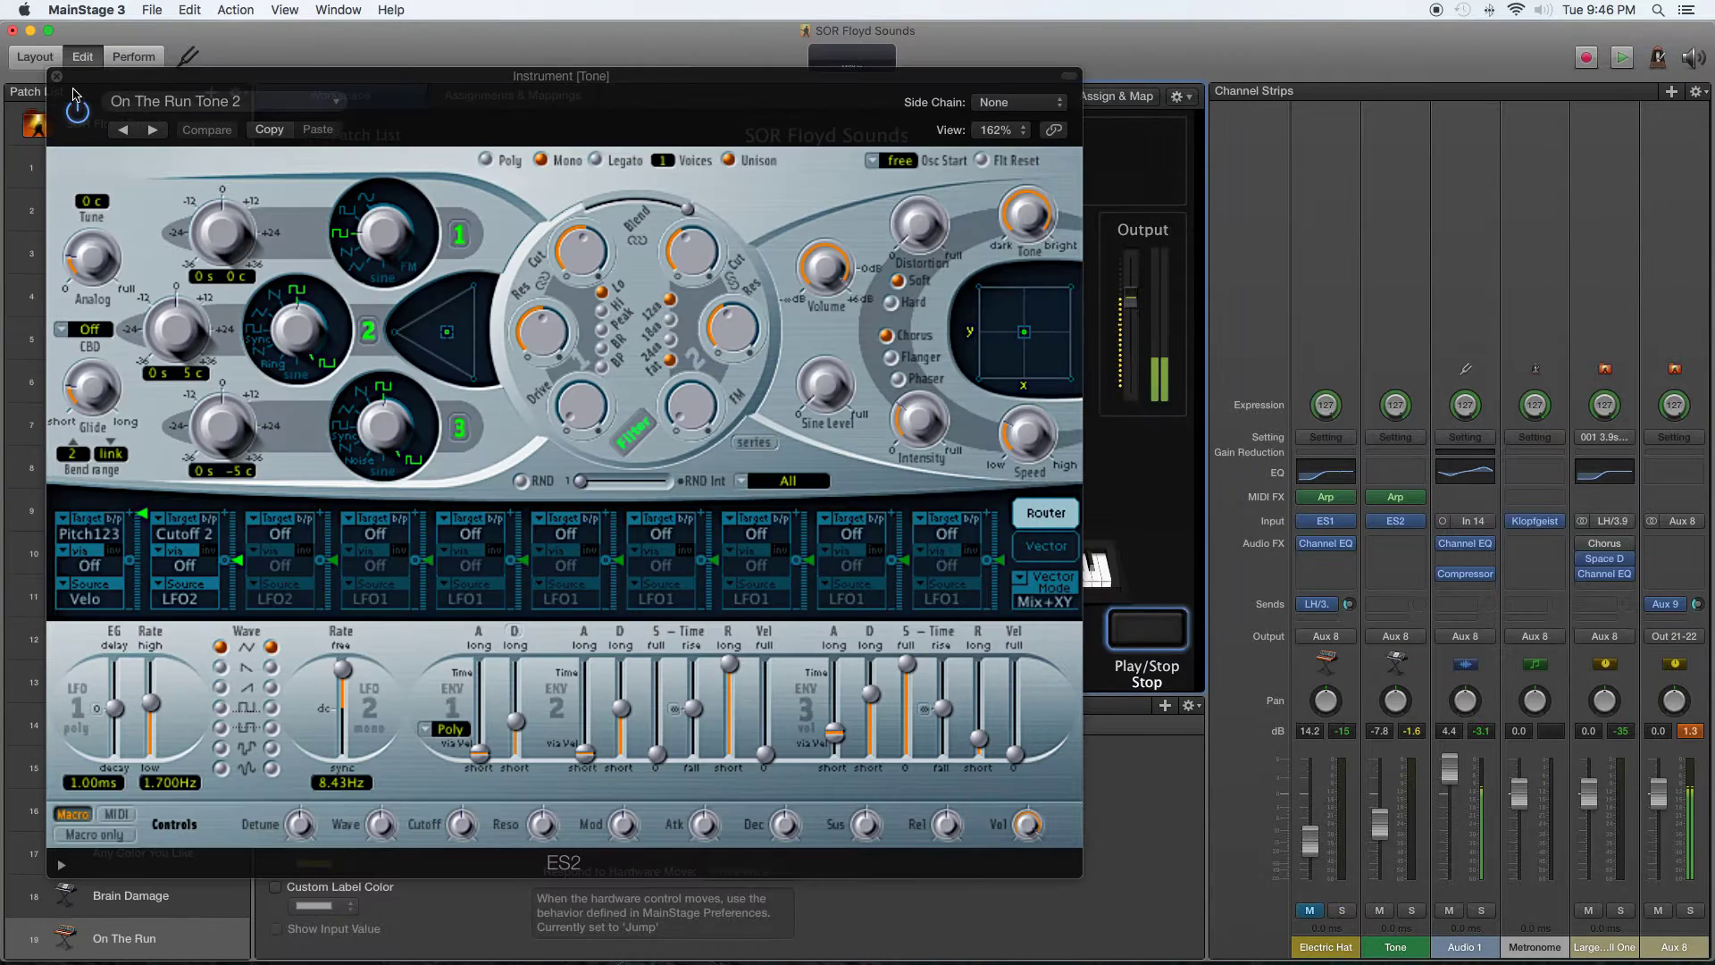
left_click(57, 78)
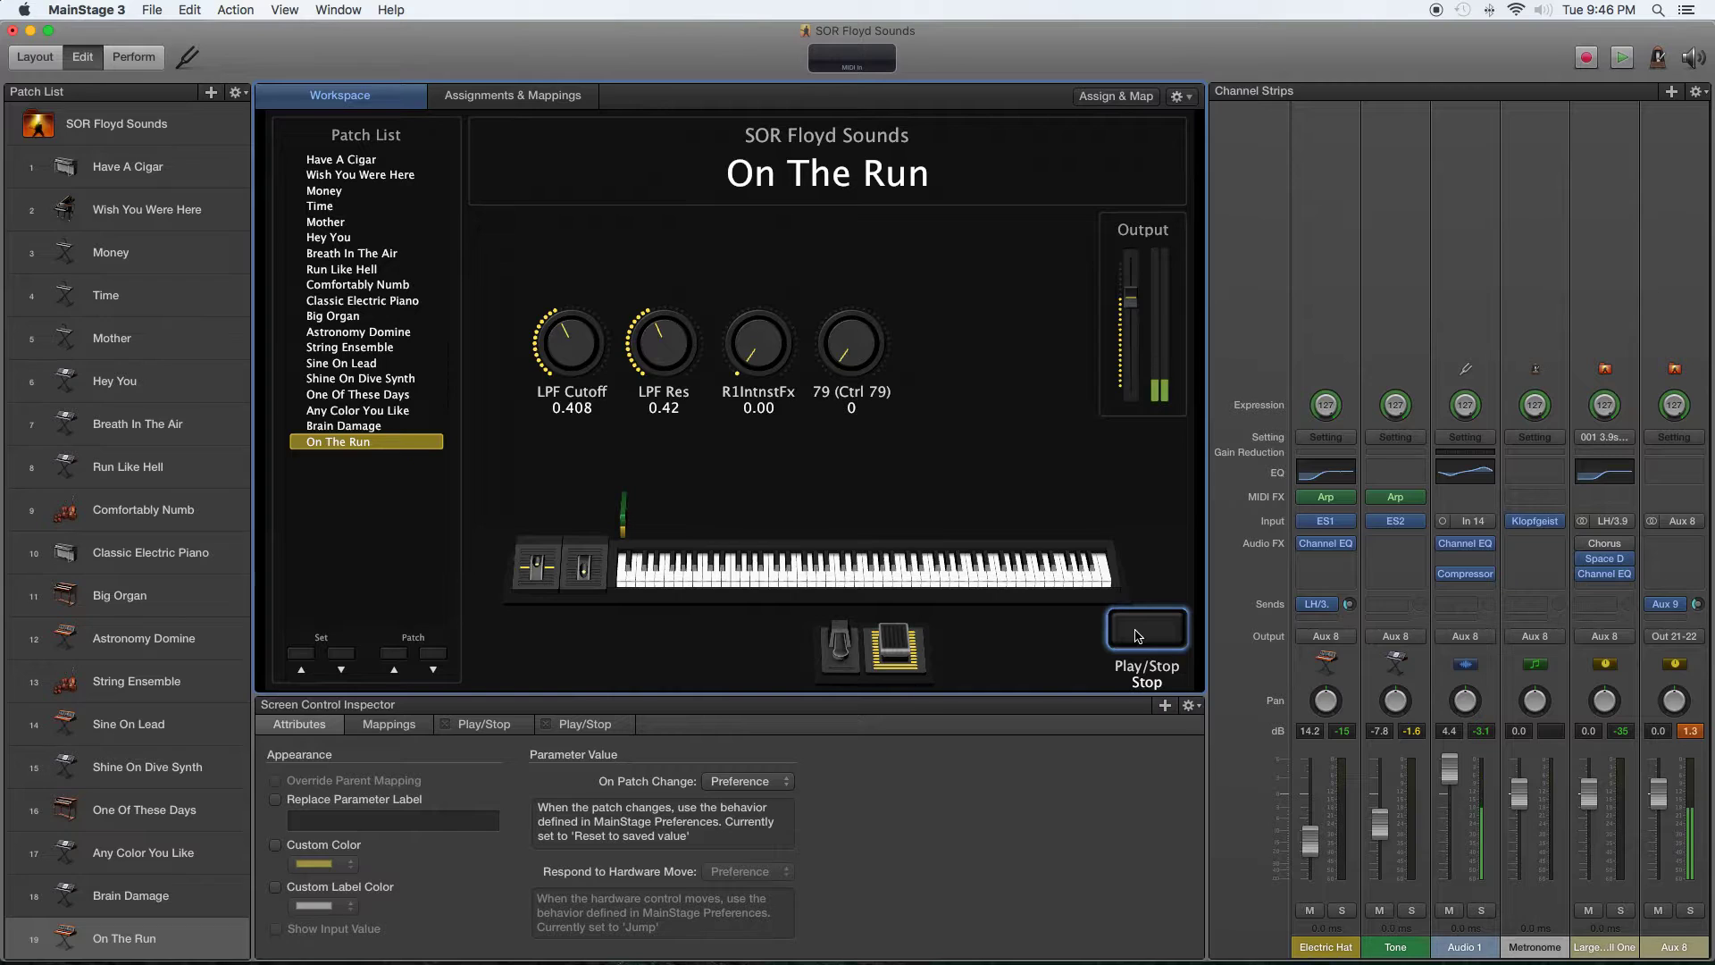
Audition the full patch with the workspace Play/Stop control, first alone and again with Tone's ES2 open
left_click(1137, 635)
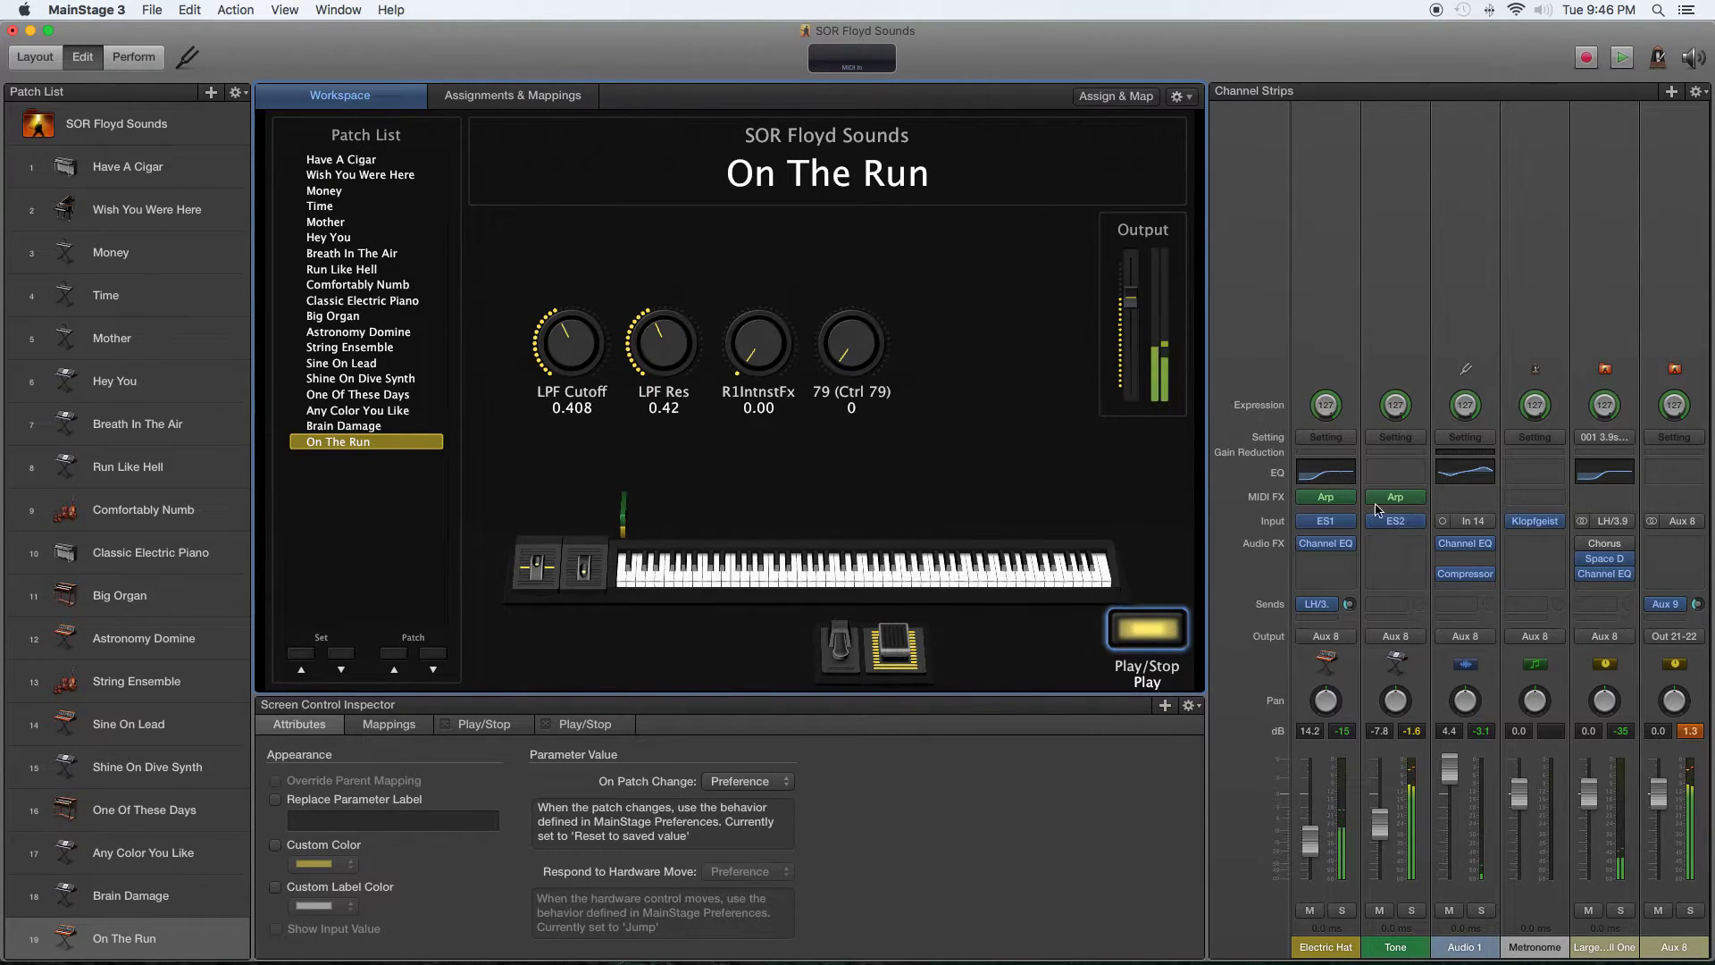
left_click(1127, 638)
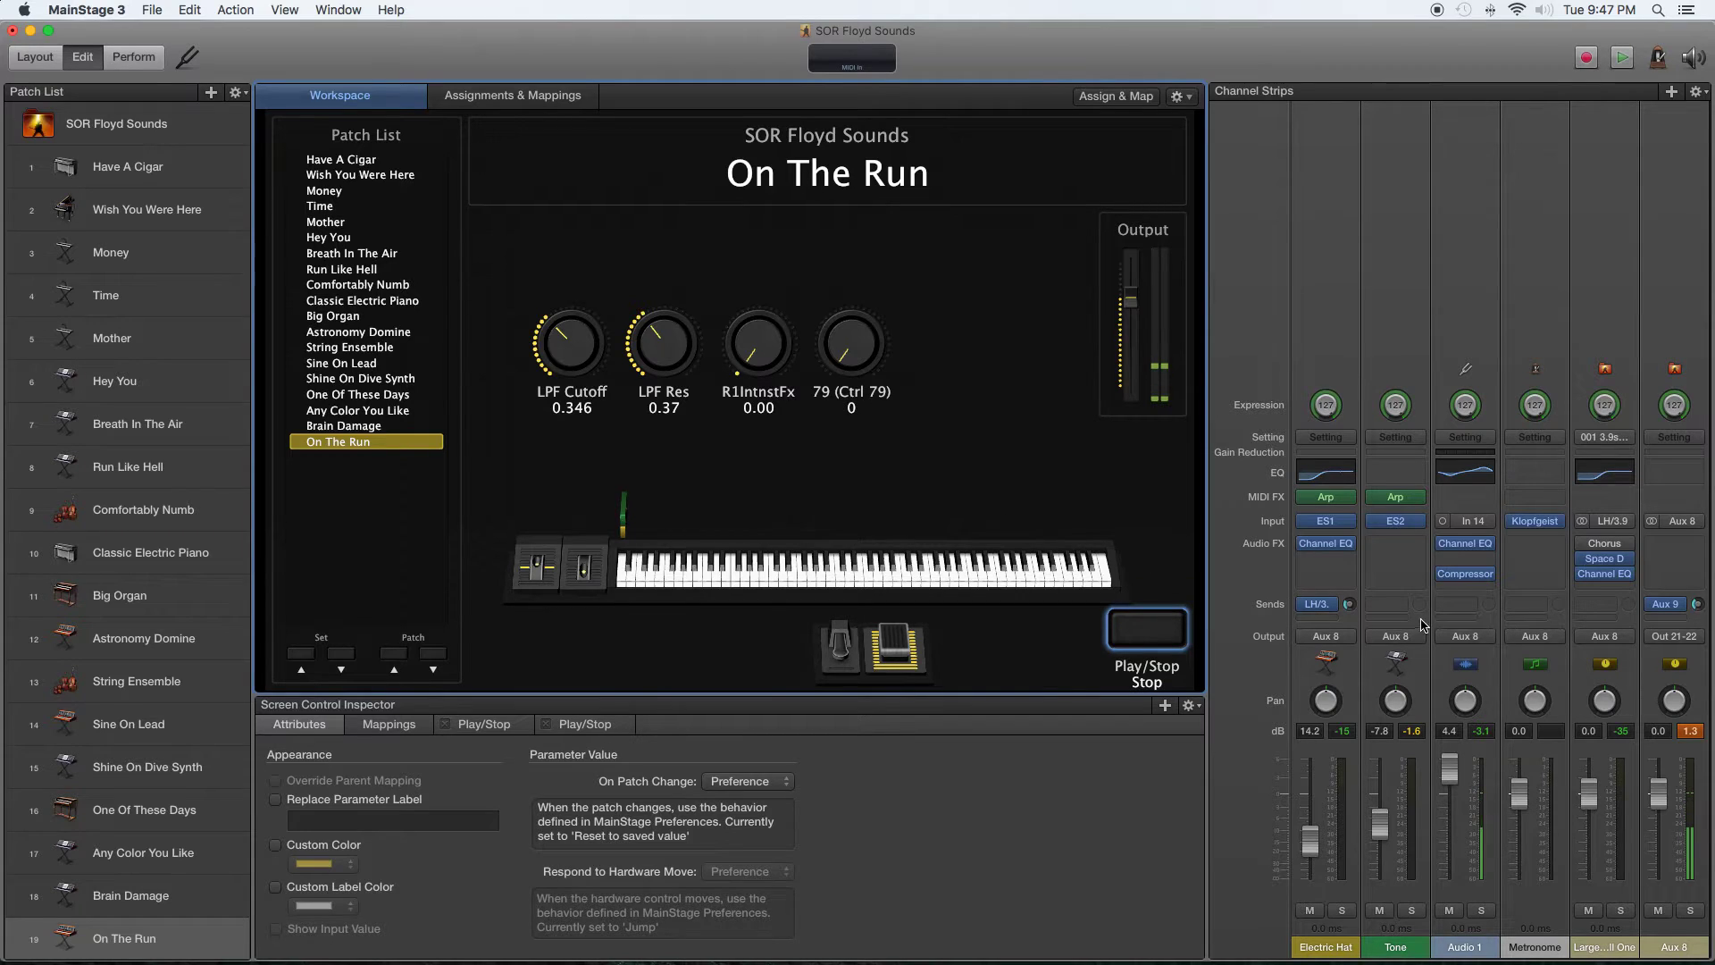
left_click(1407, 527)
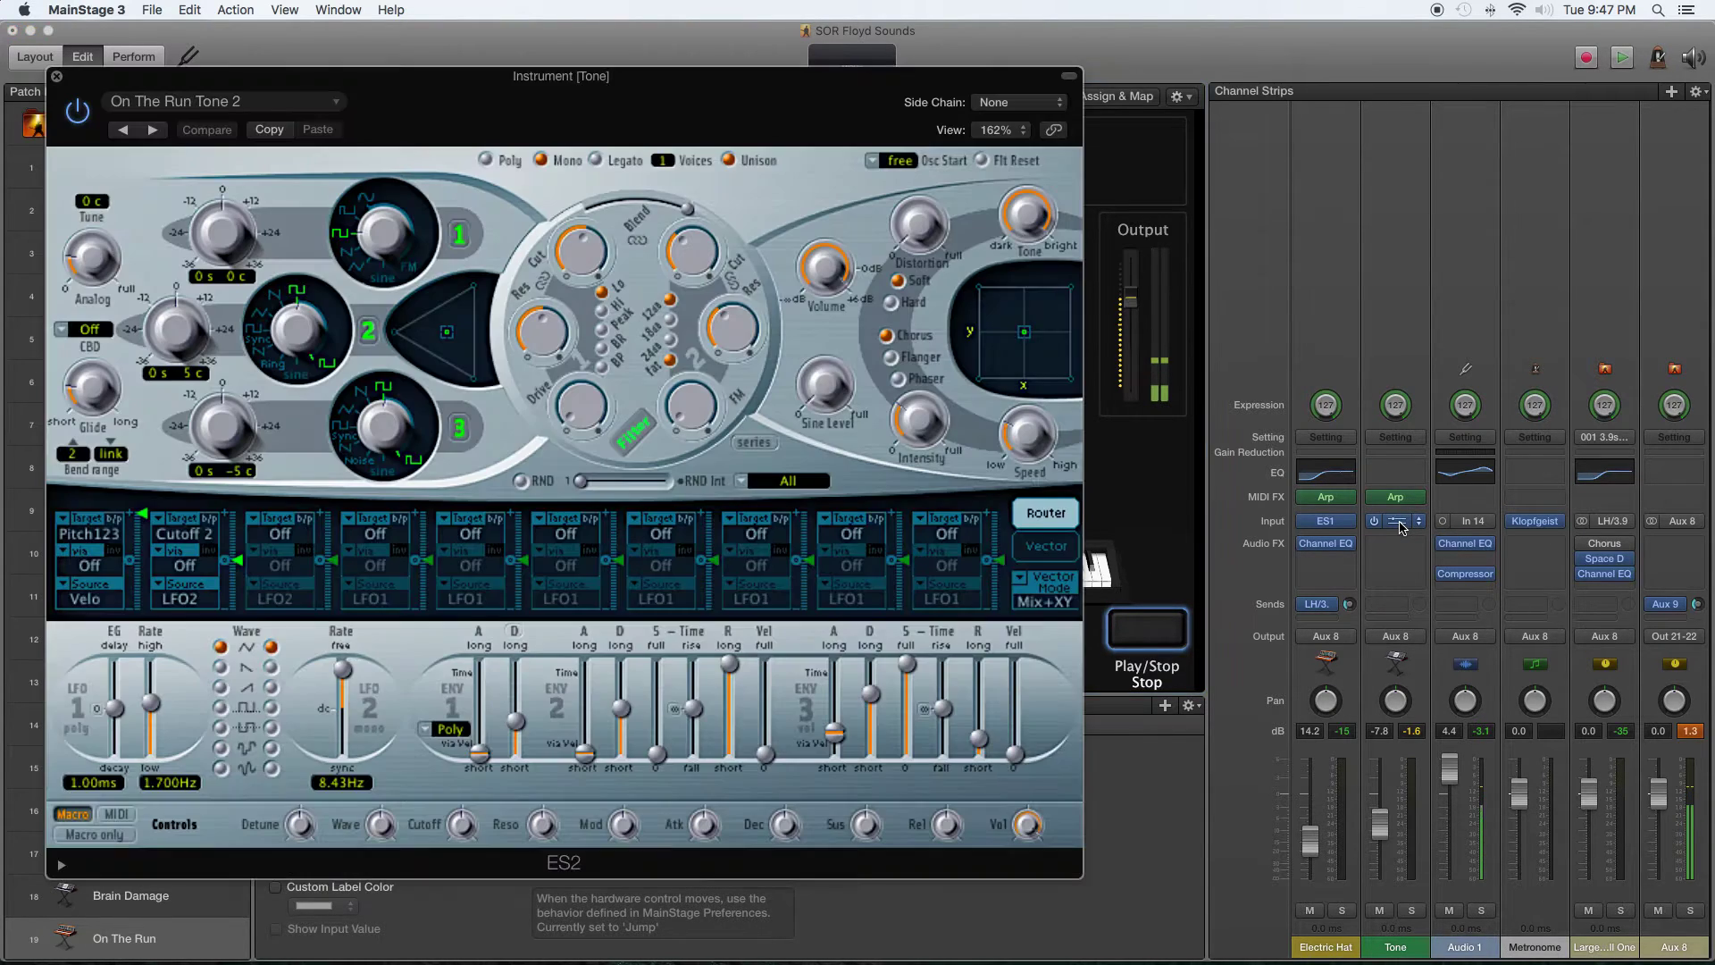
left_click(1135, 628)
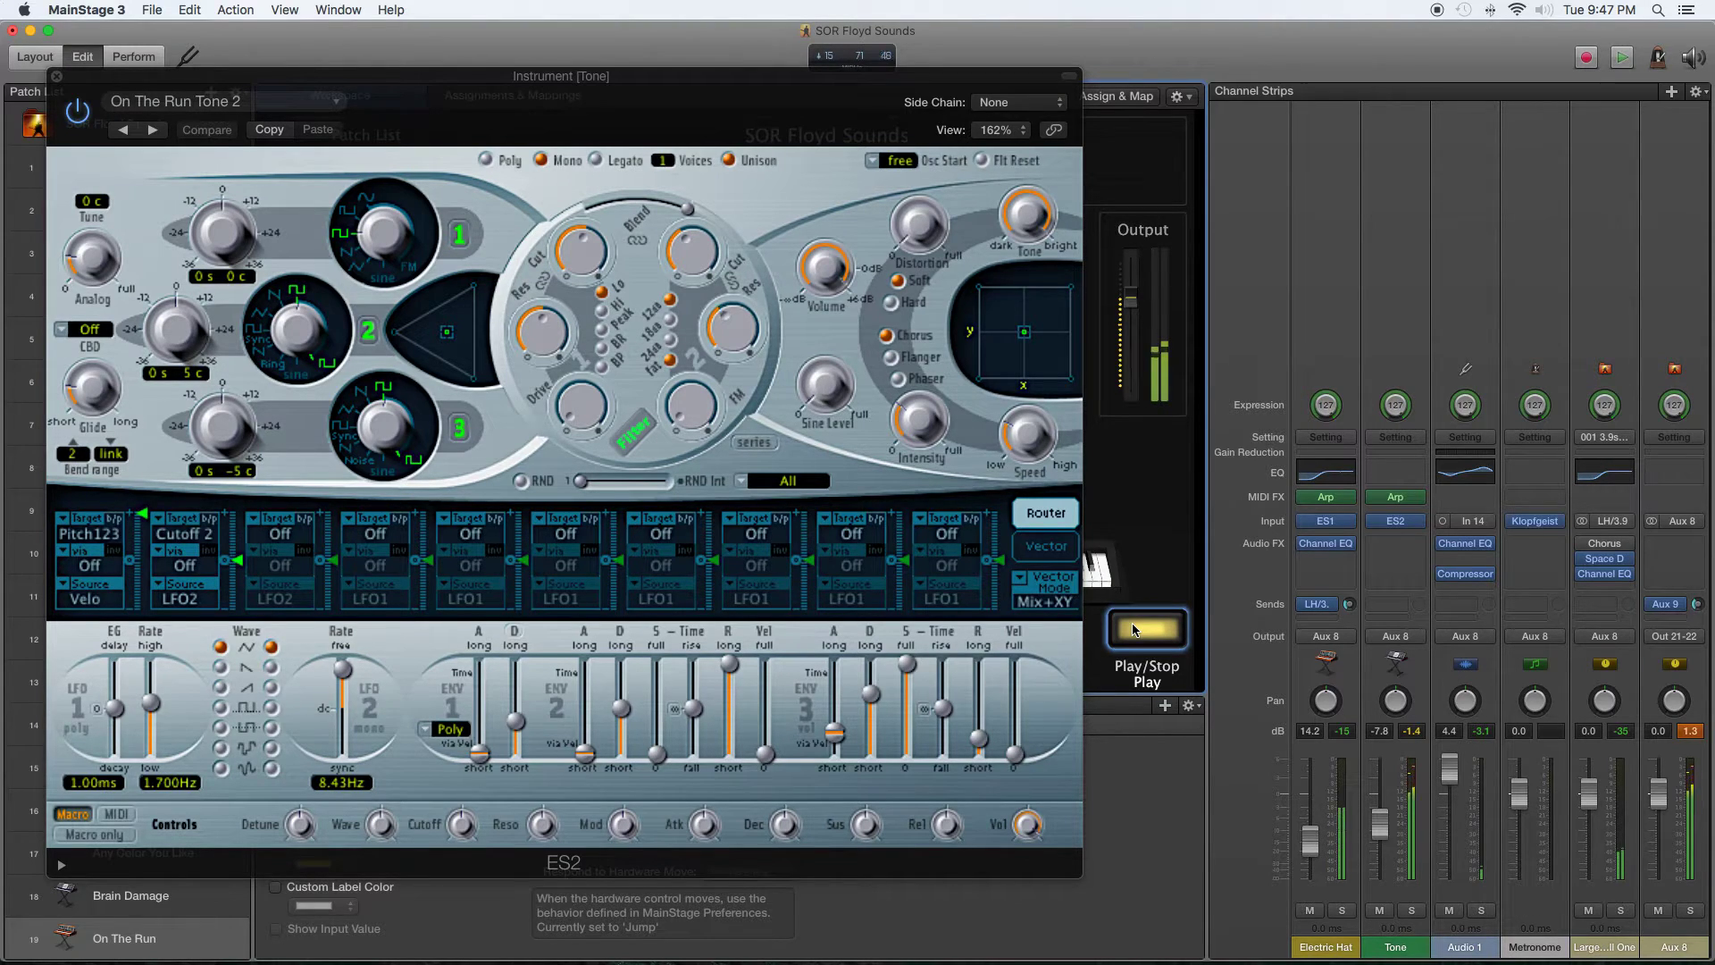
left_click(1132, 630)
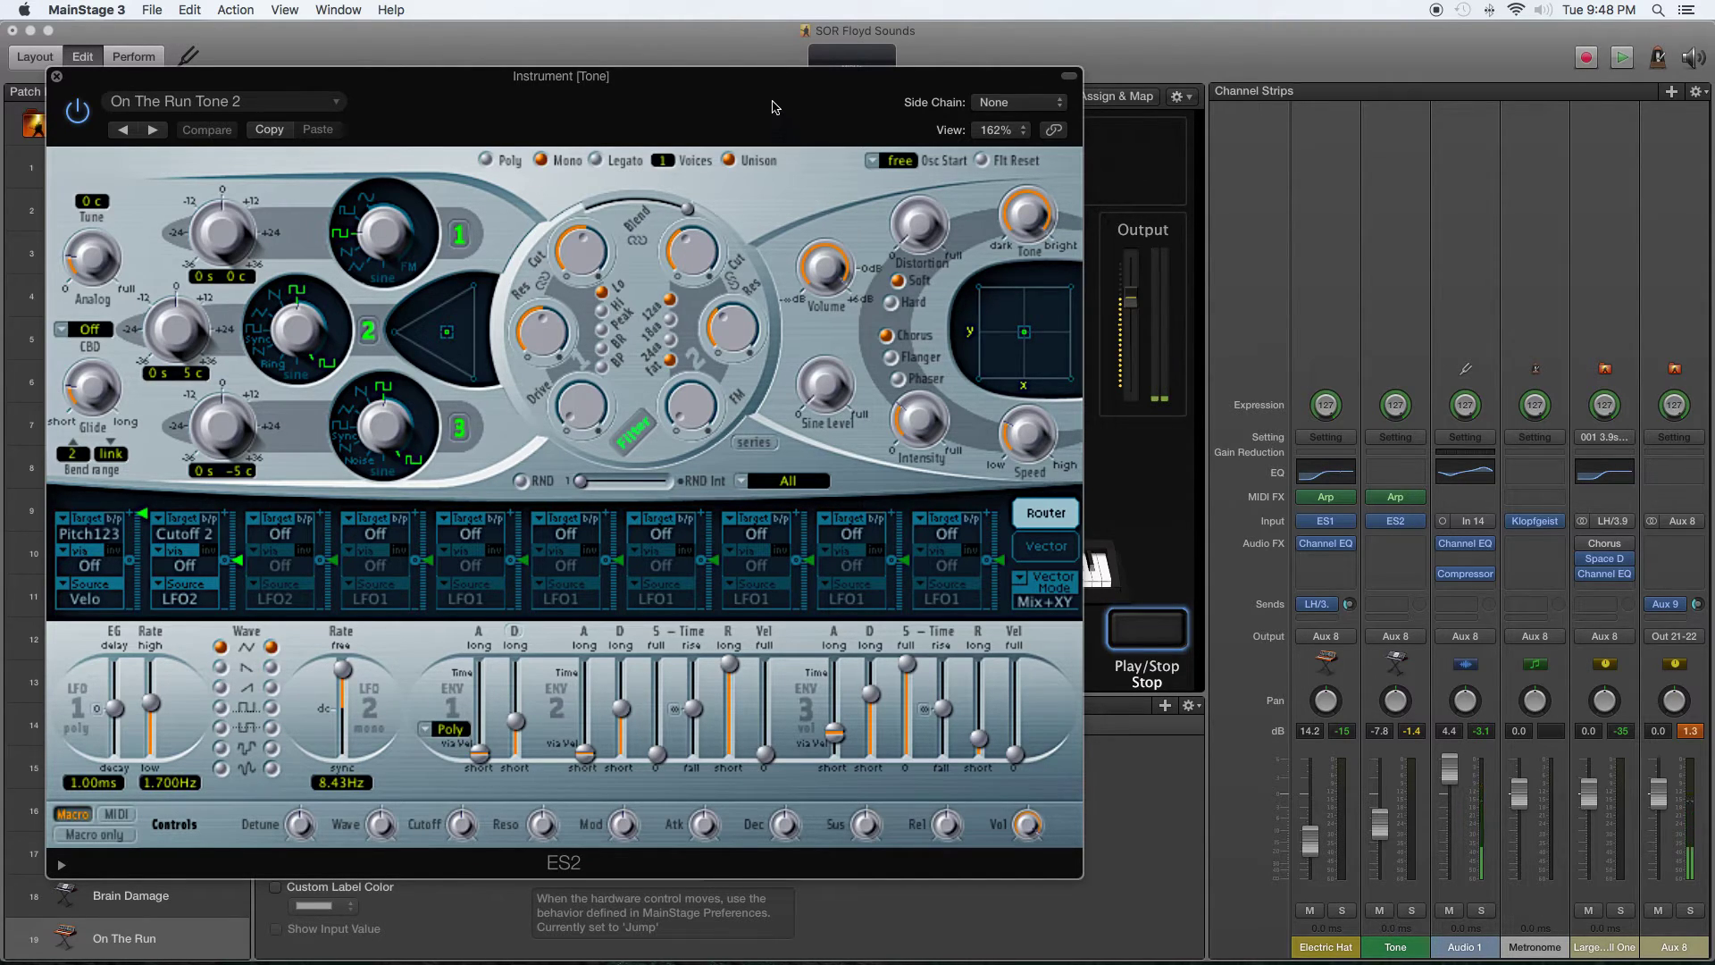
Move the ES2 window aside to view the workspace knobs, move it back to examine its settings, and close it
left_click_drag(697, 117, 712, 462)
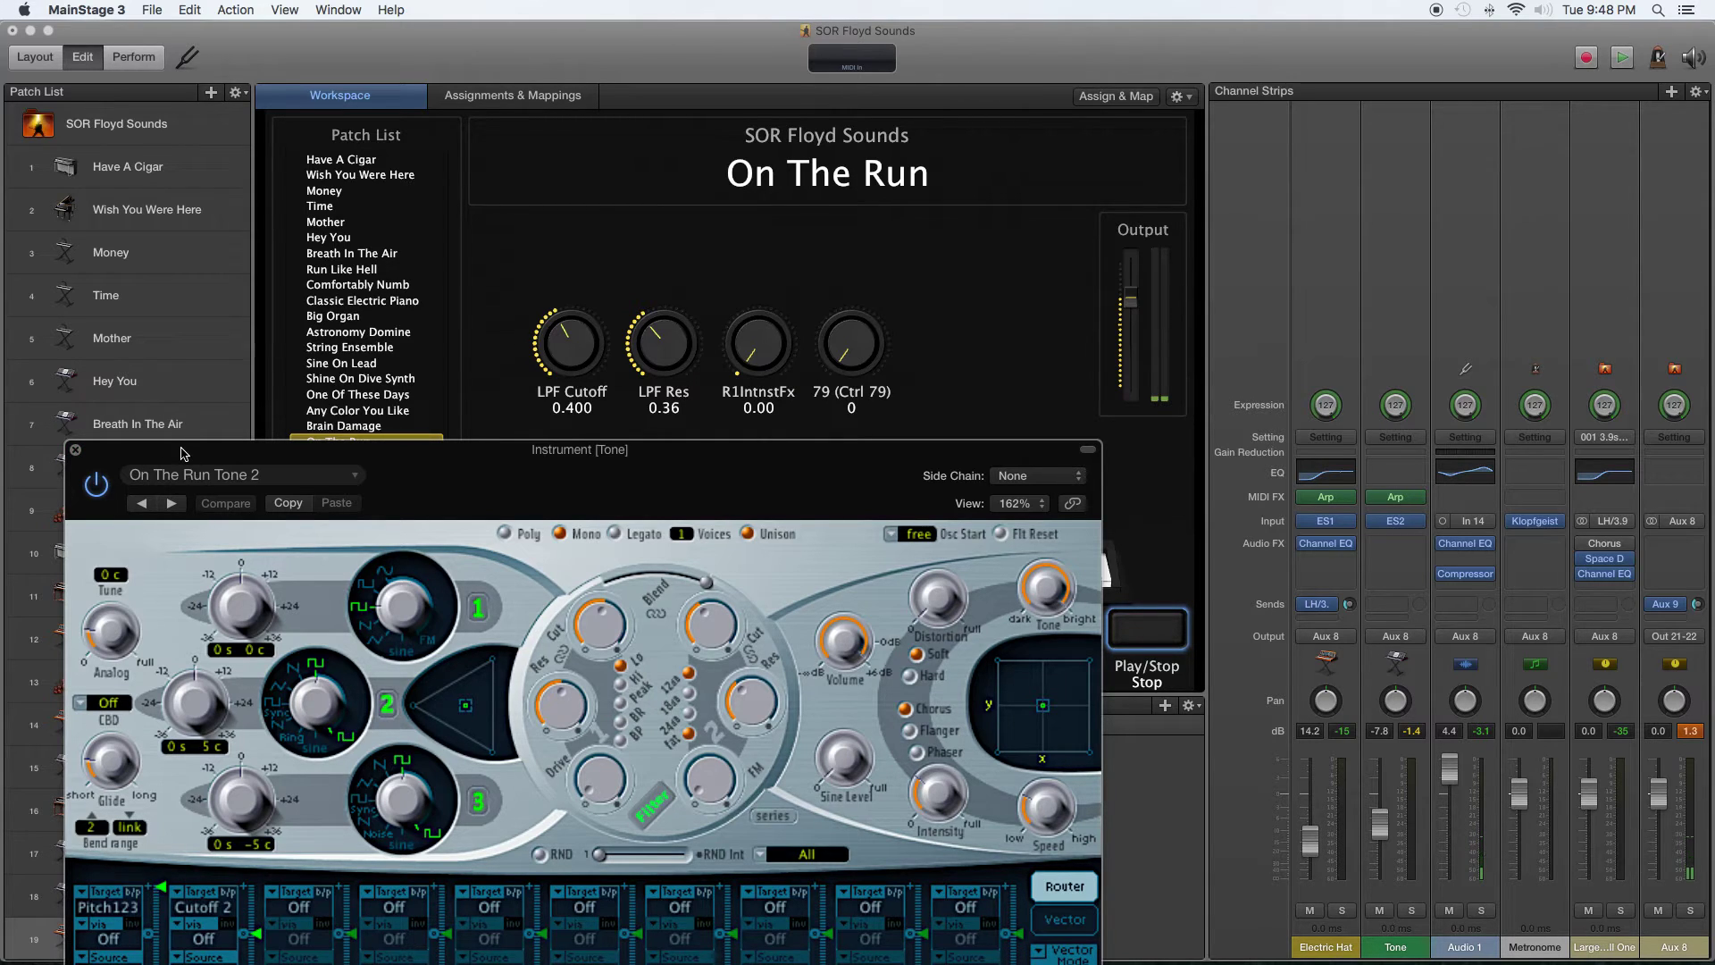
left_click_drag(183, 453, 177, 86)
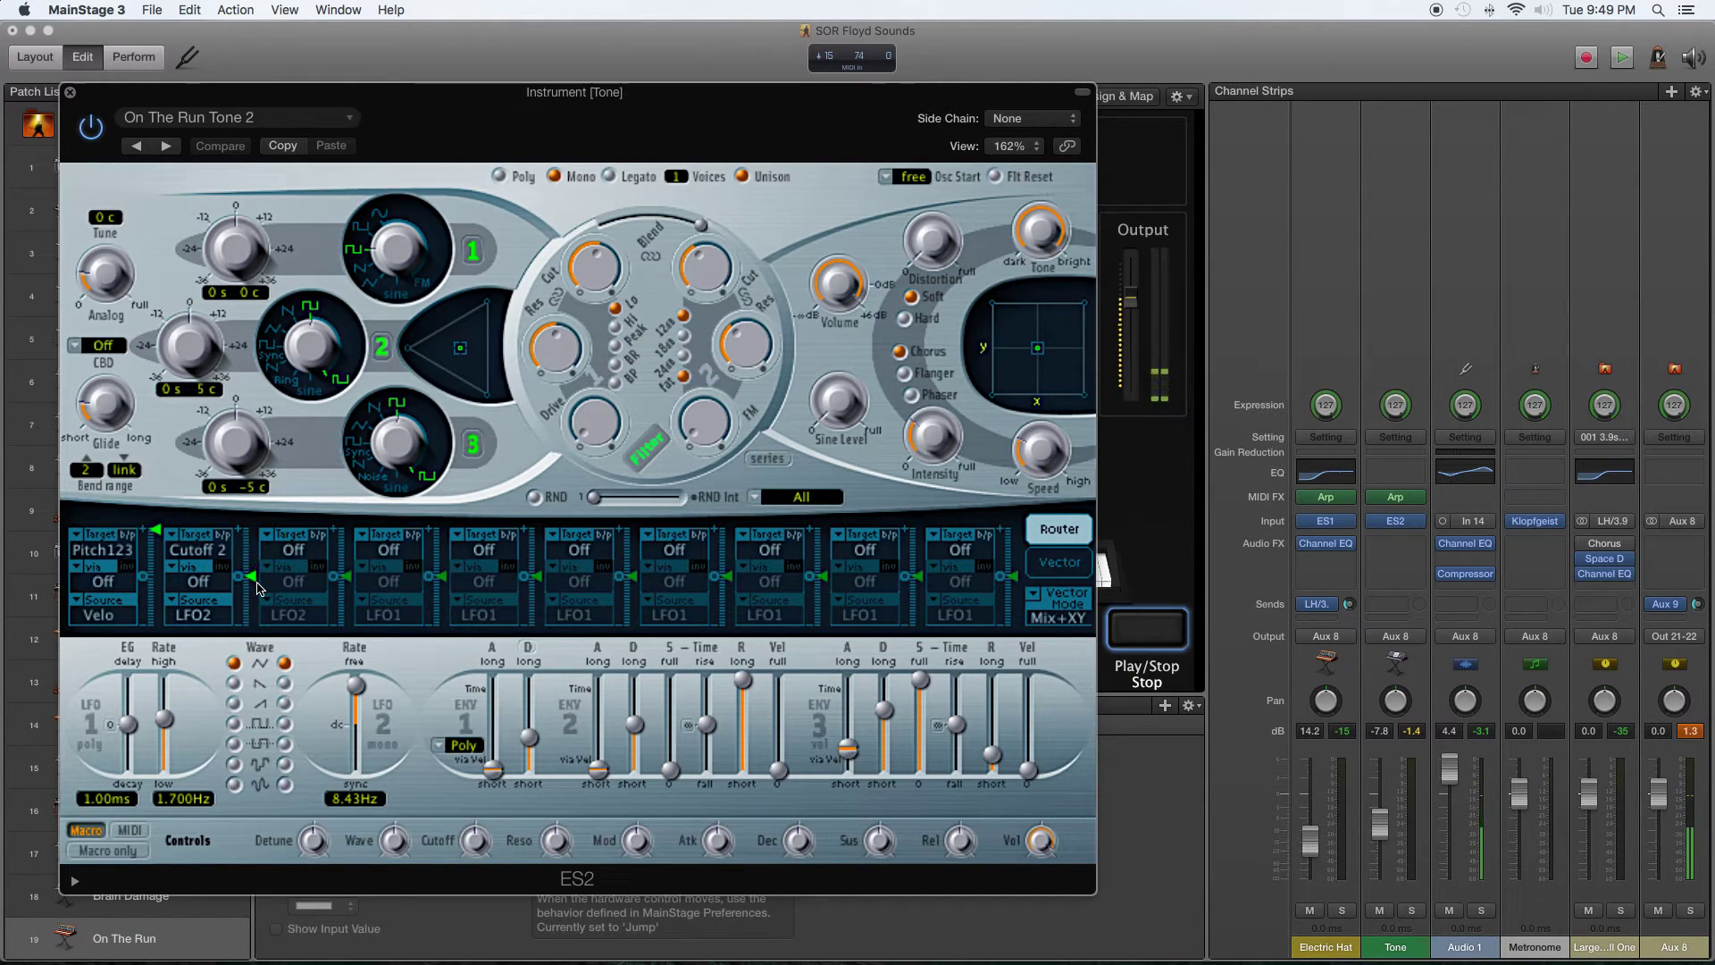
left_click(70, 93)
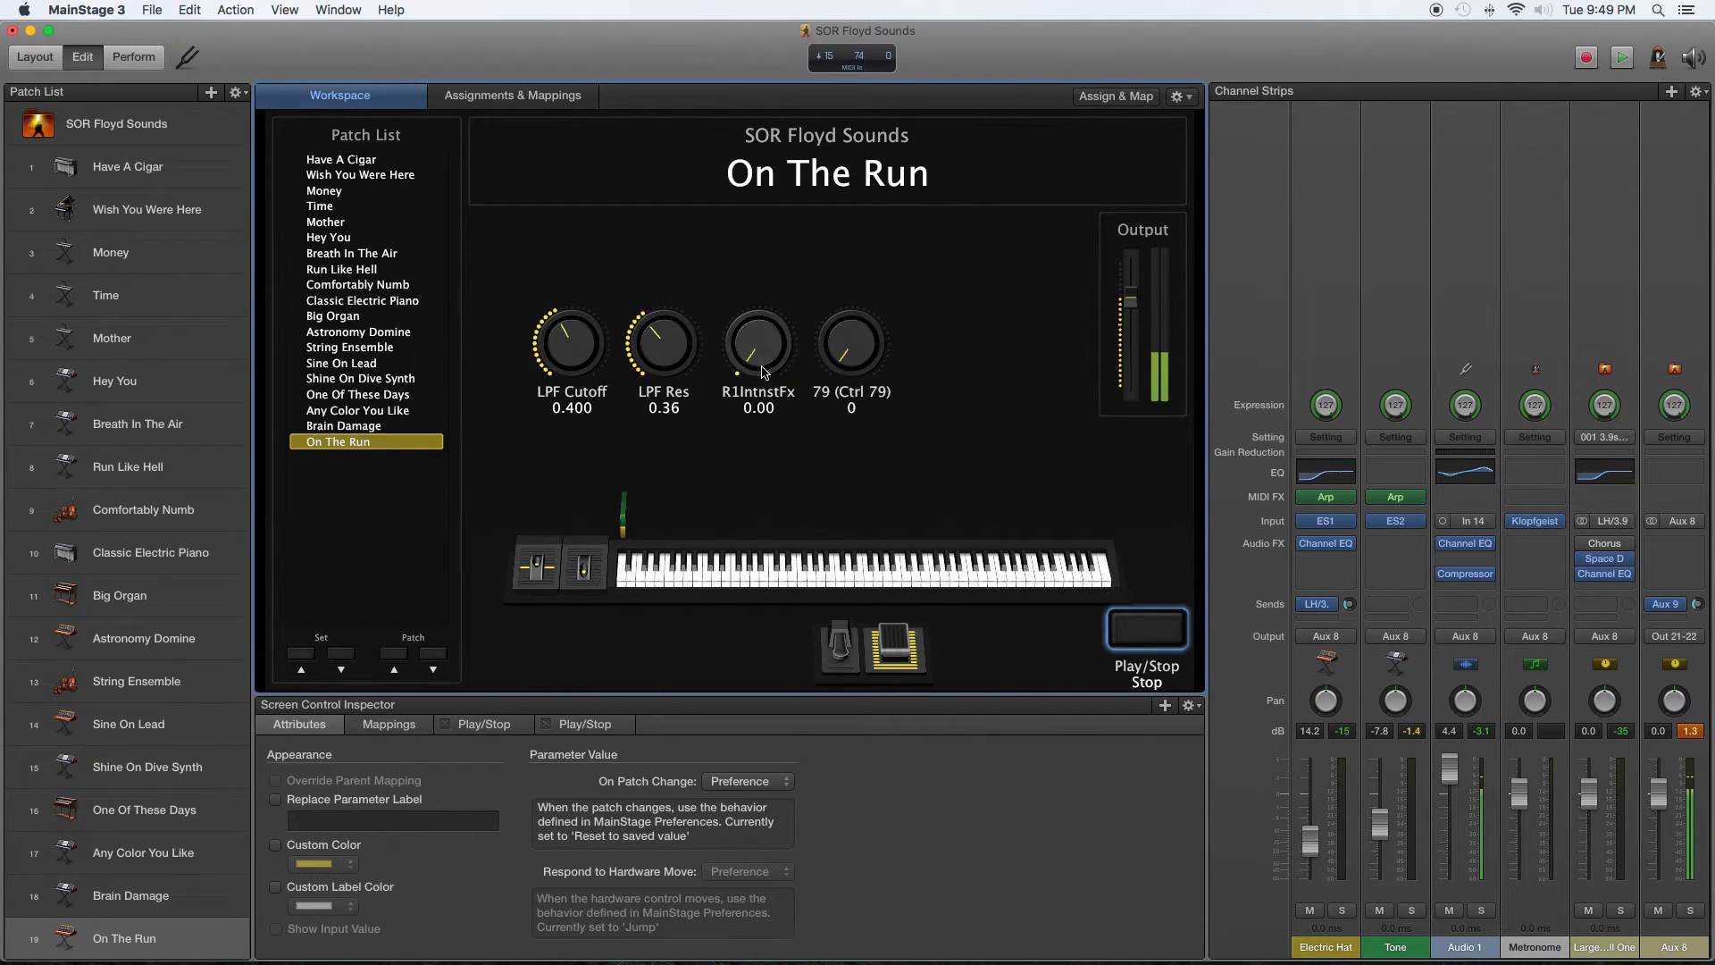
View the R1IntnstFx knob's R1 Intensity Fixed mapping and open Tone's ES2 to compare it with the router
left_click(740, 407)
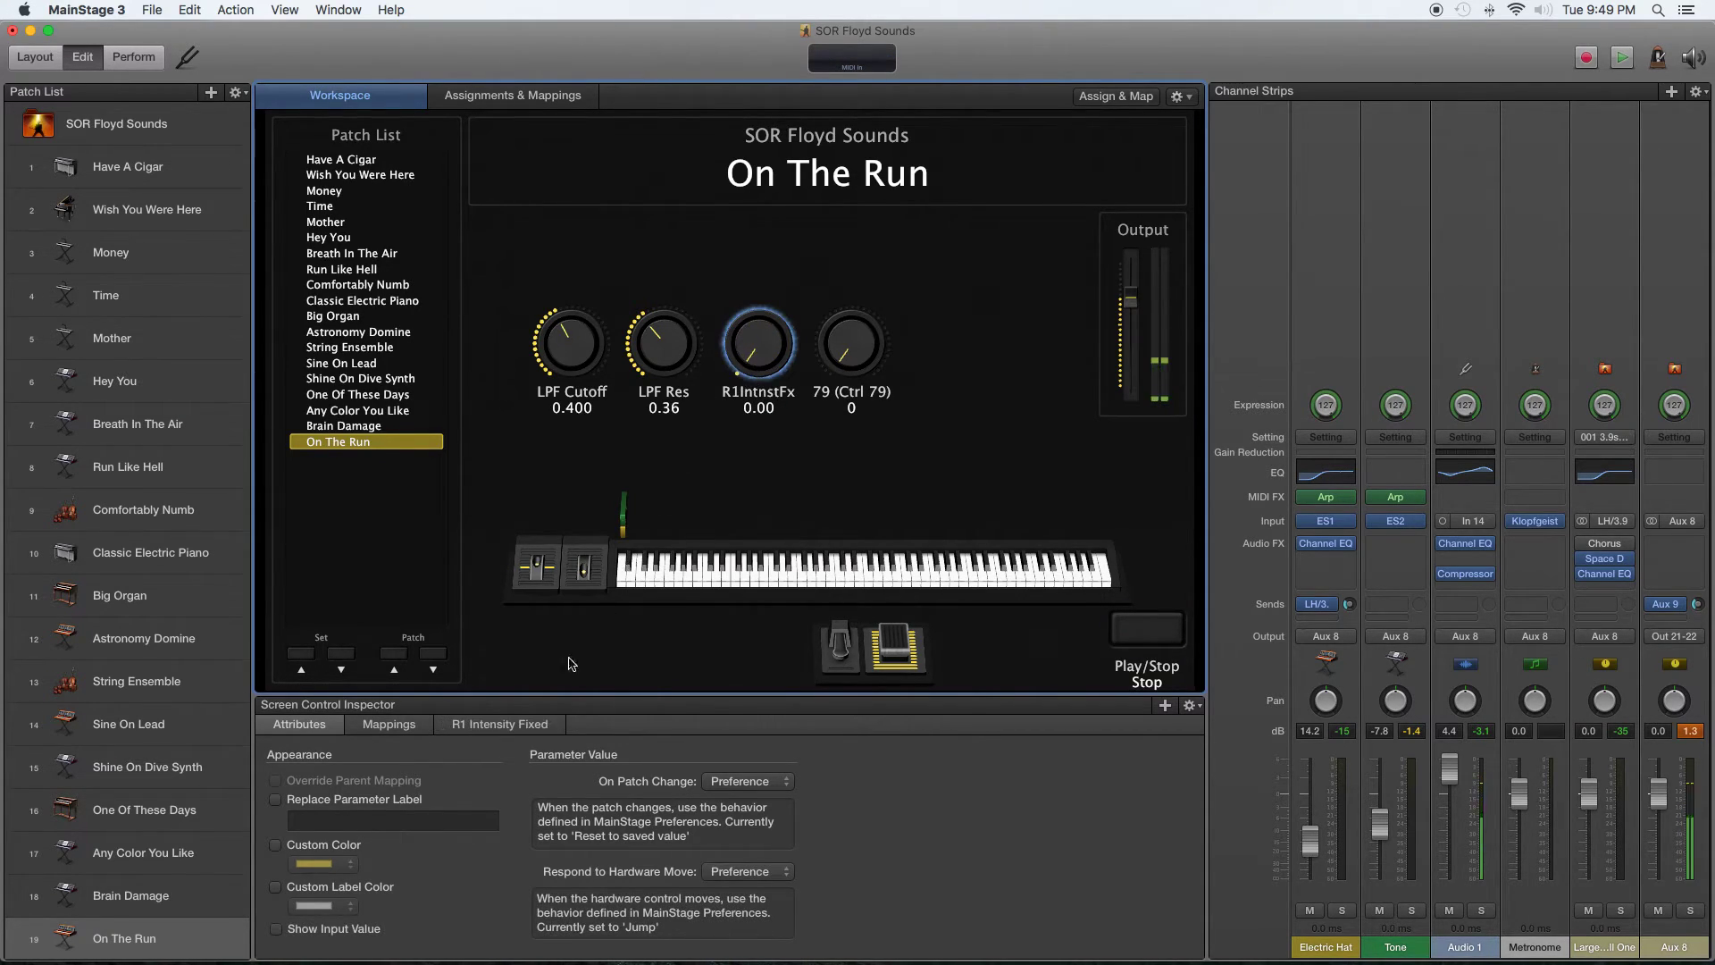
left_click(523, 725)
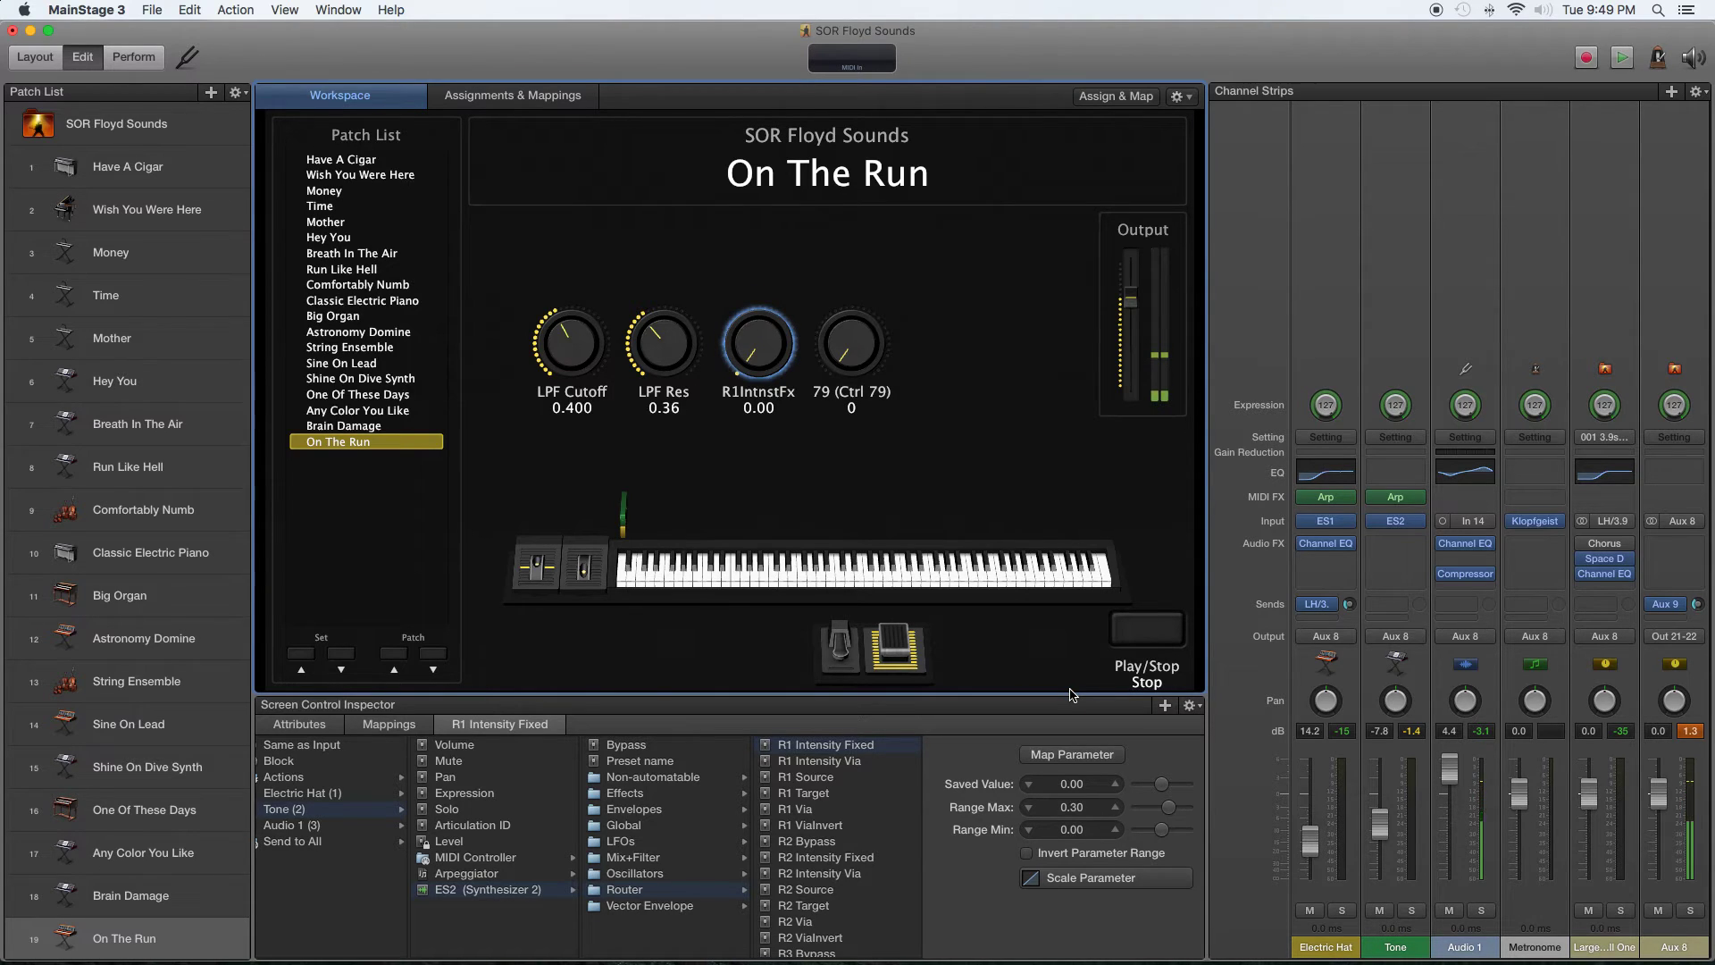
left_click(1398, 522)
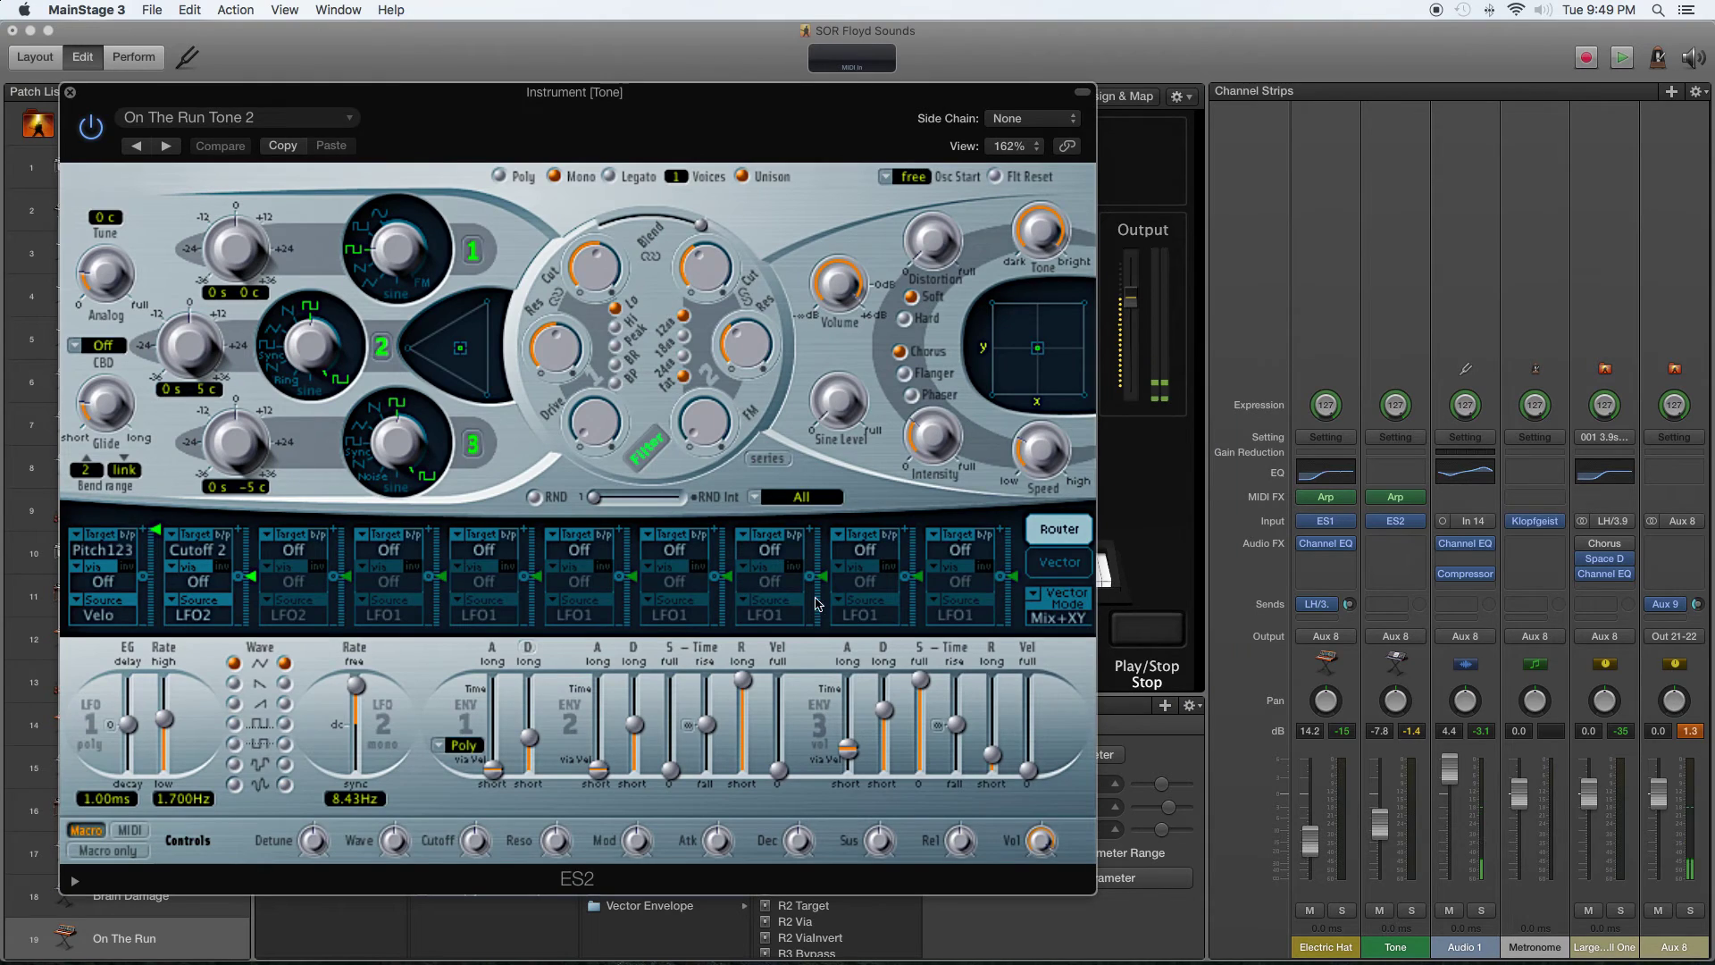
Start and stop the patch with Tone's ES2 window displayed, and close the synthesizer
left_click(1150, 636)
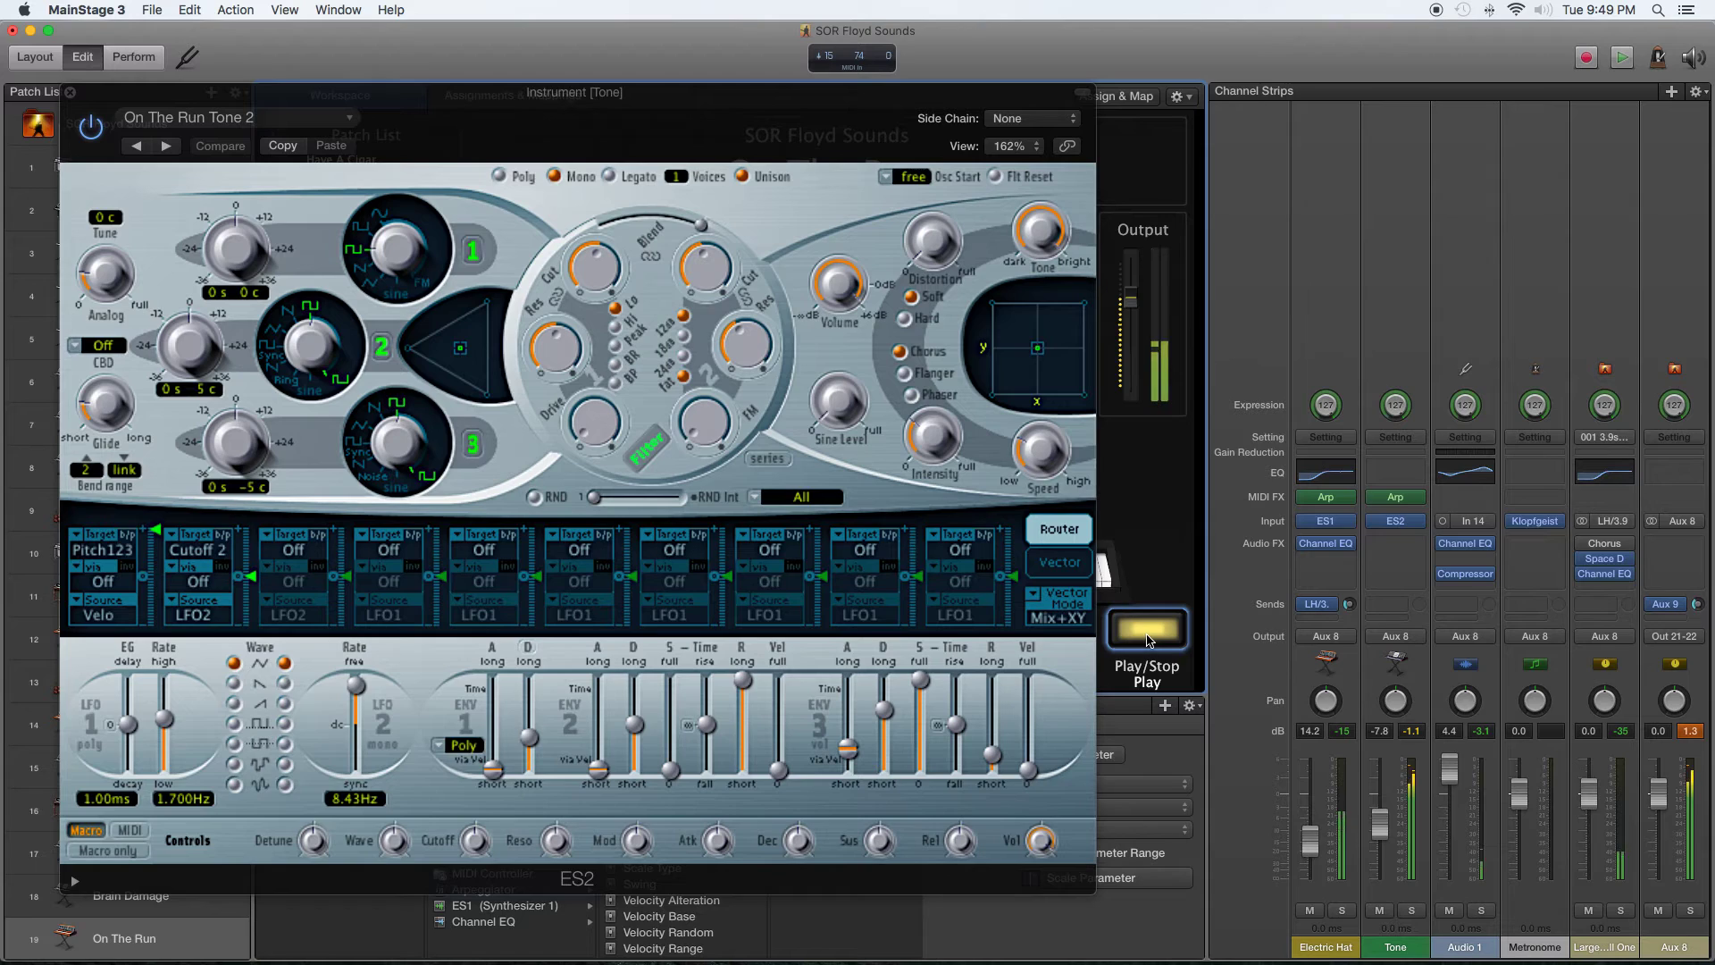
left_click(1147, 629)
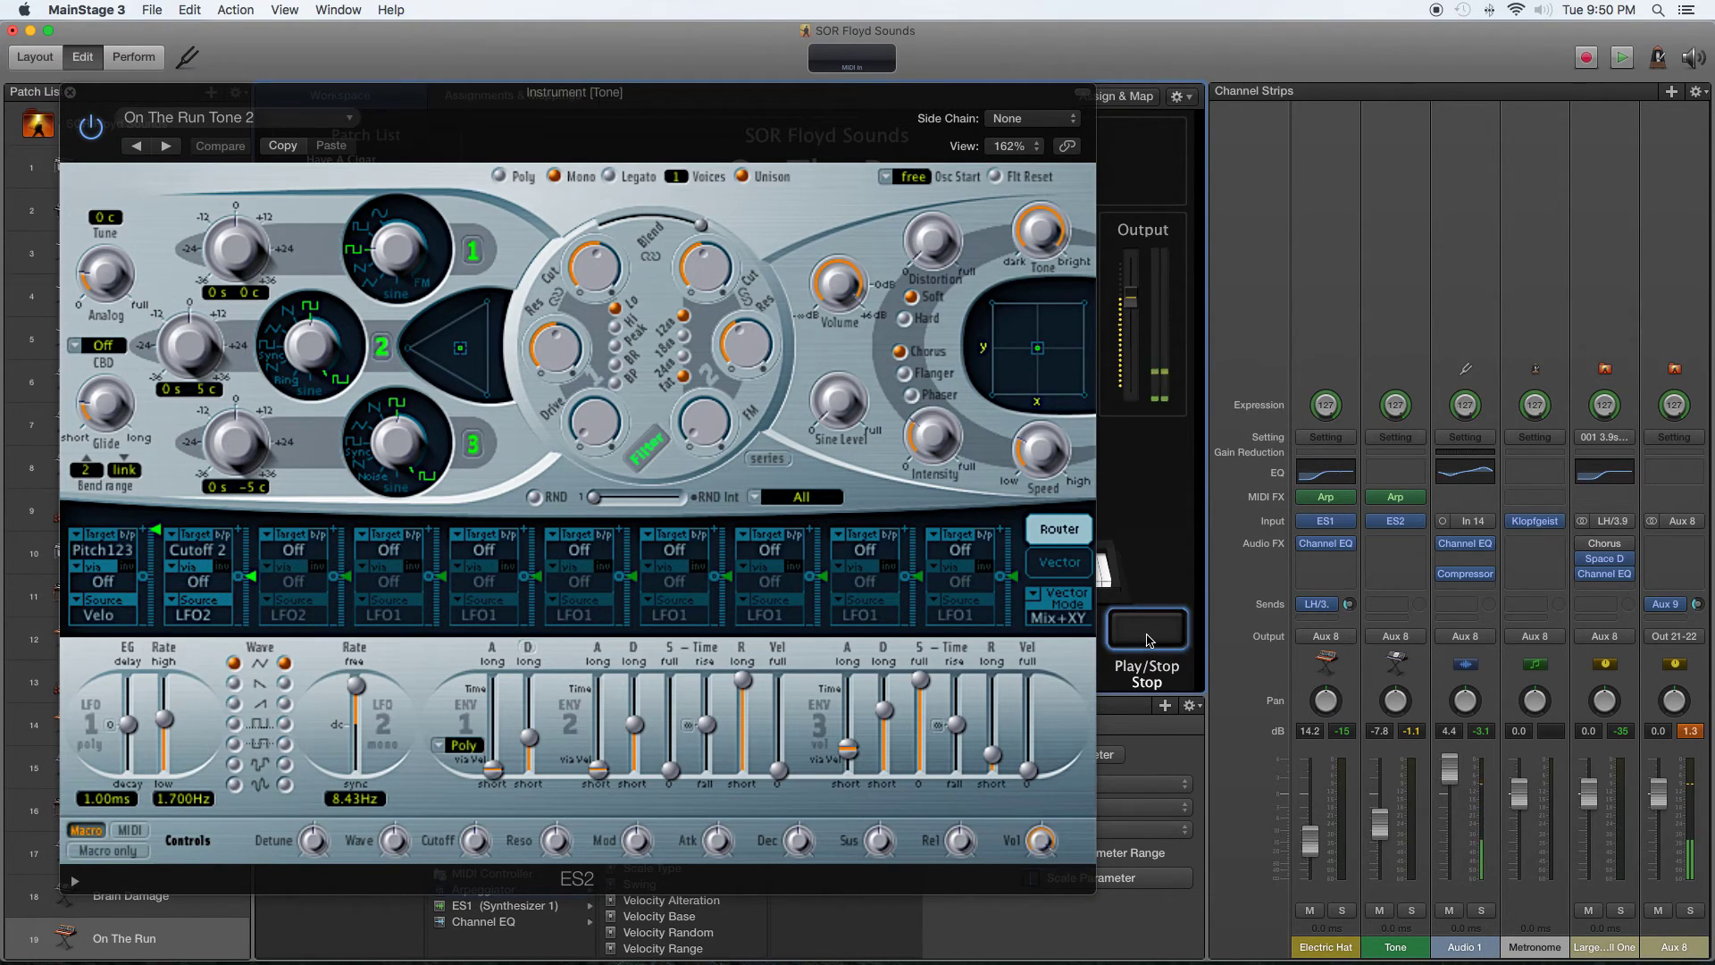
left_click(71, 93)
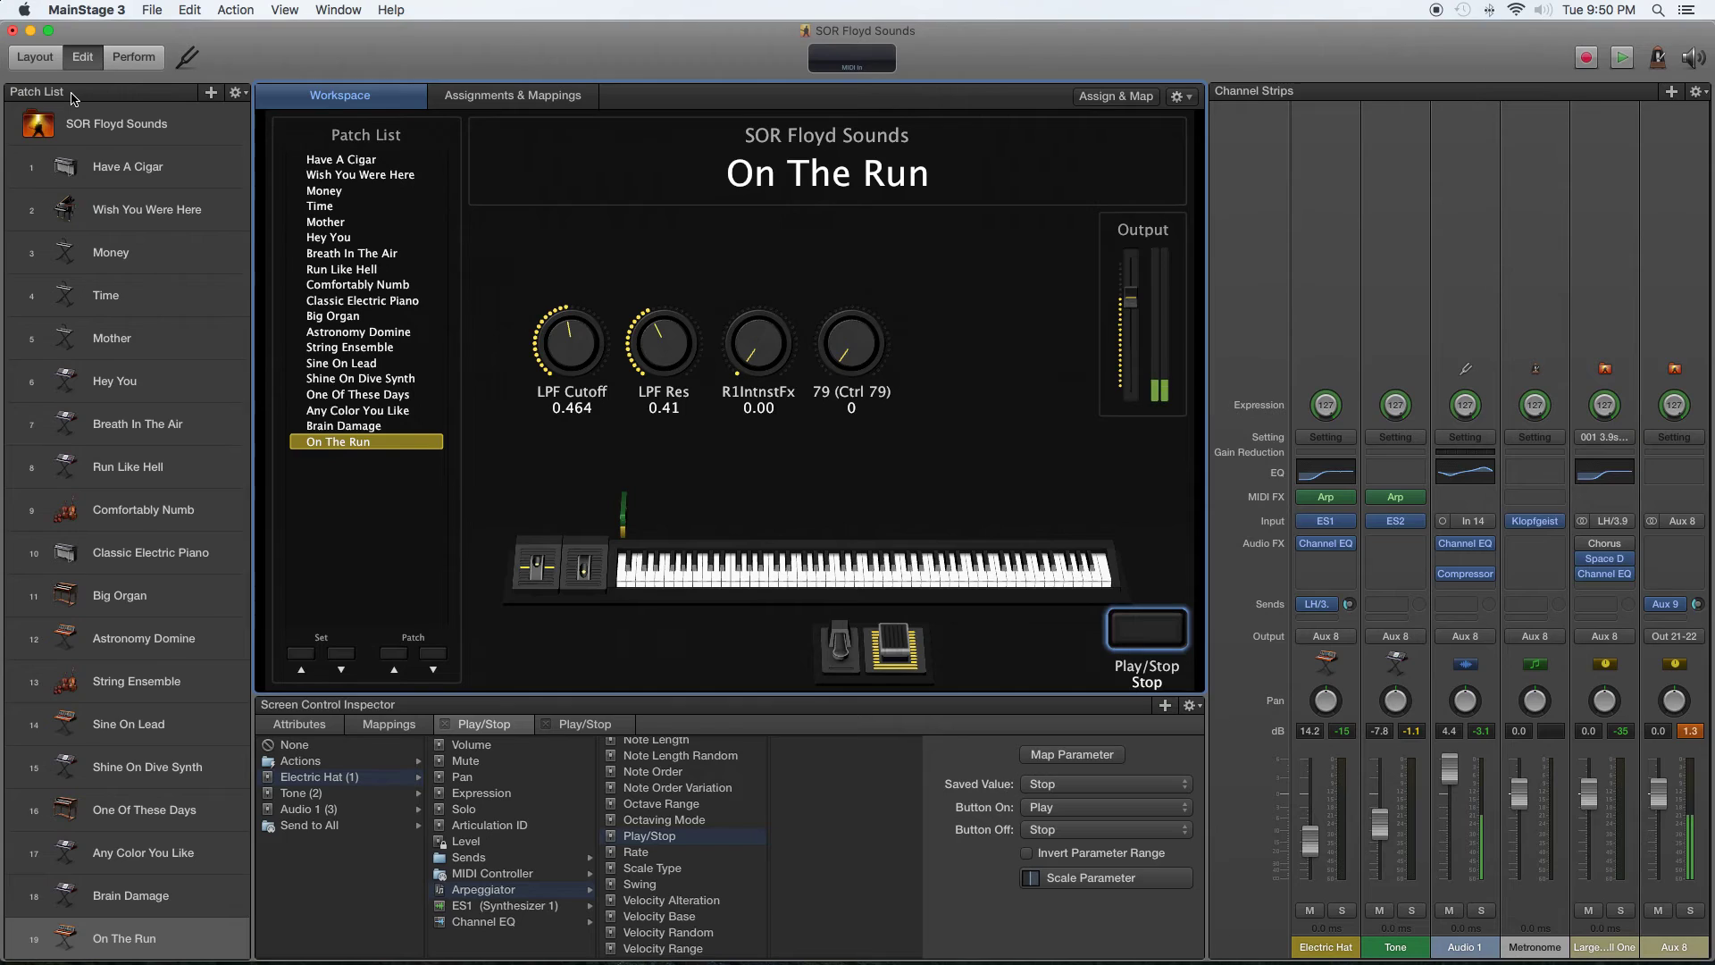